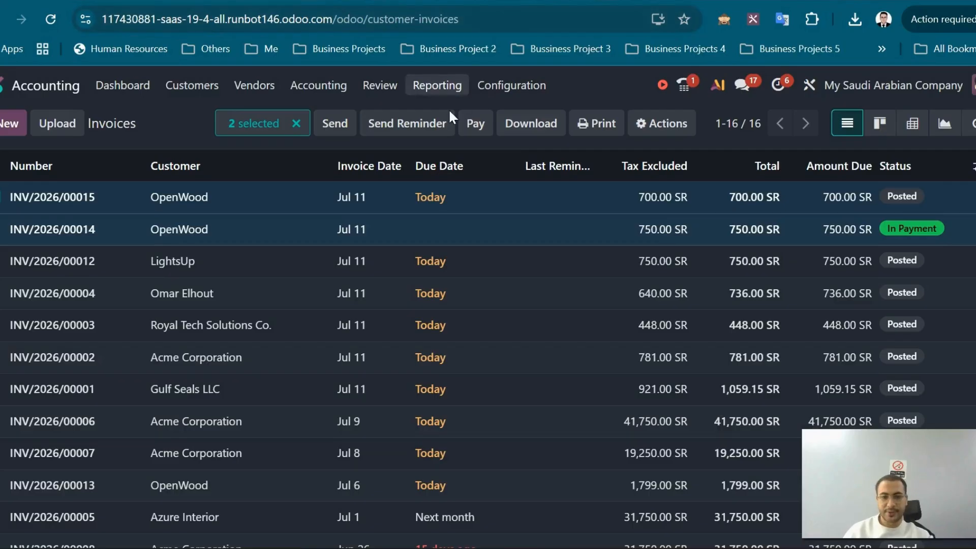
Step: From the accounting dashboard, open the Bank journal's transactions in the bank matching list
left_click(614, 0)
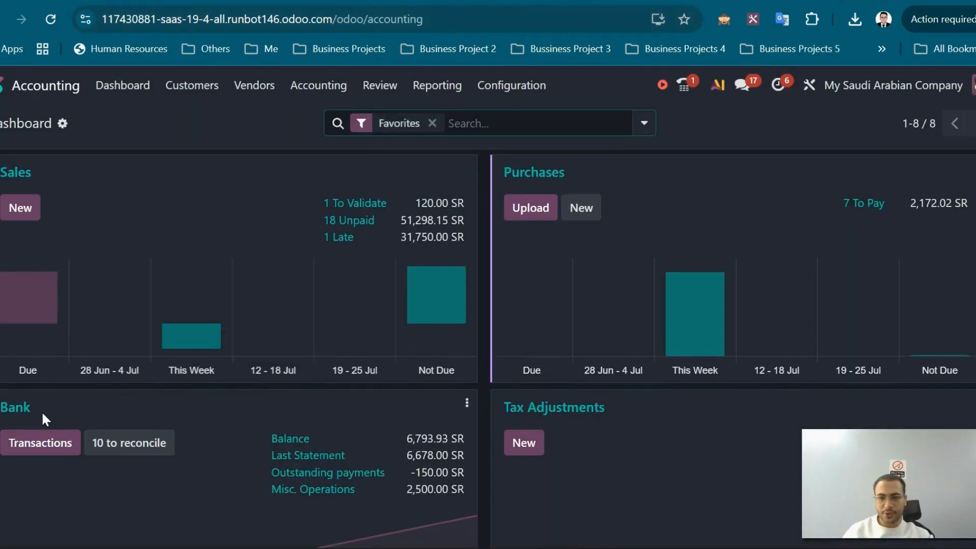
scroll(41, 410, "down", 3)
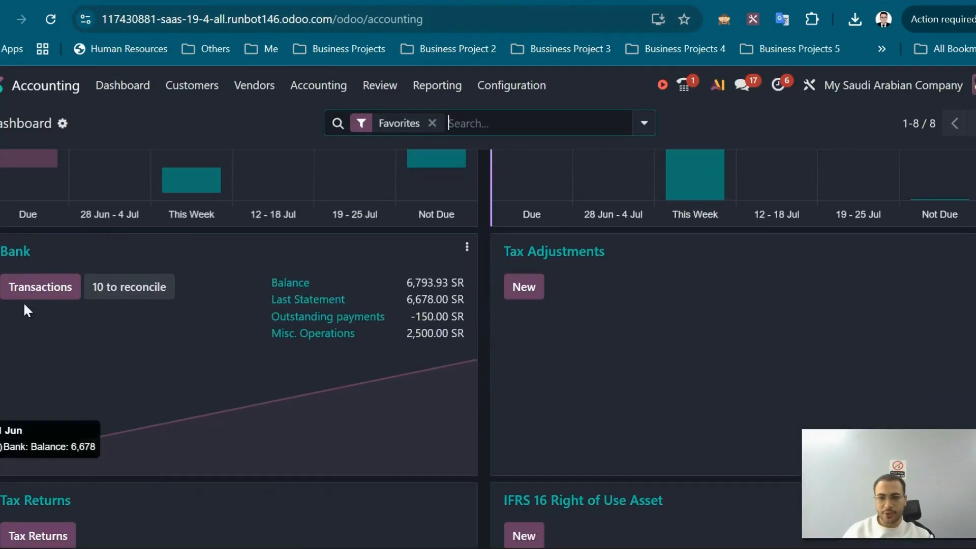
left_click(466, 248)
left_click(195, 309)
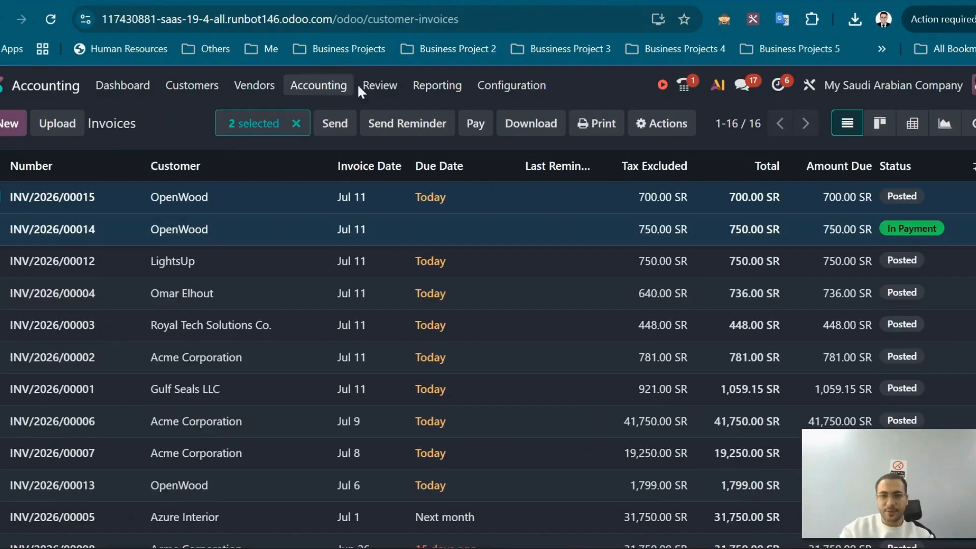
Step: Clear the selection of all invoices in the customer invoices list
left_click(1, 229)
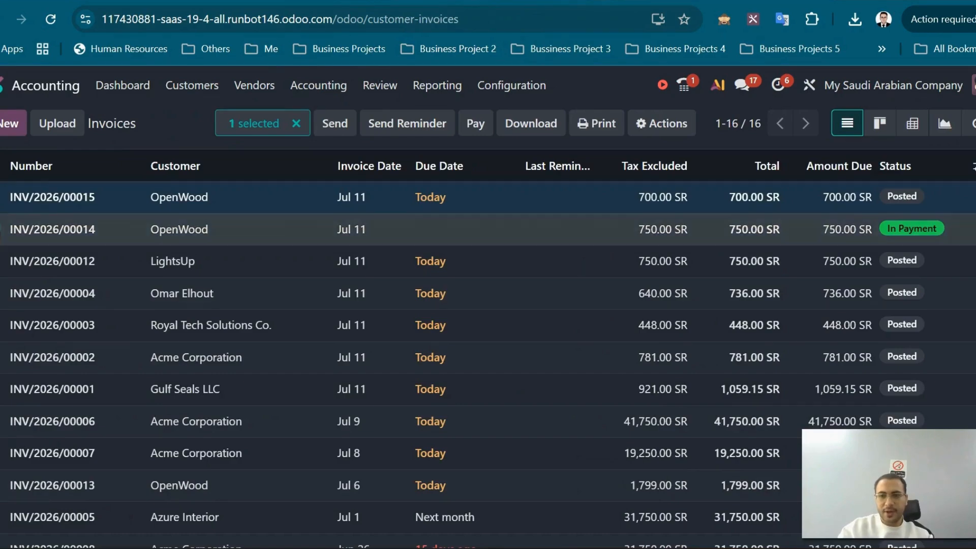
left_click(1, 229)
left_click(1, 197)
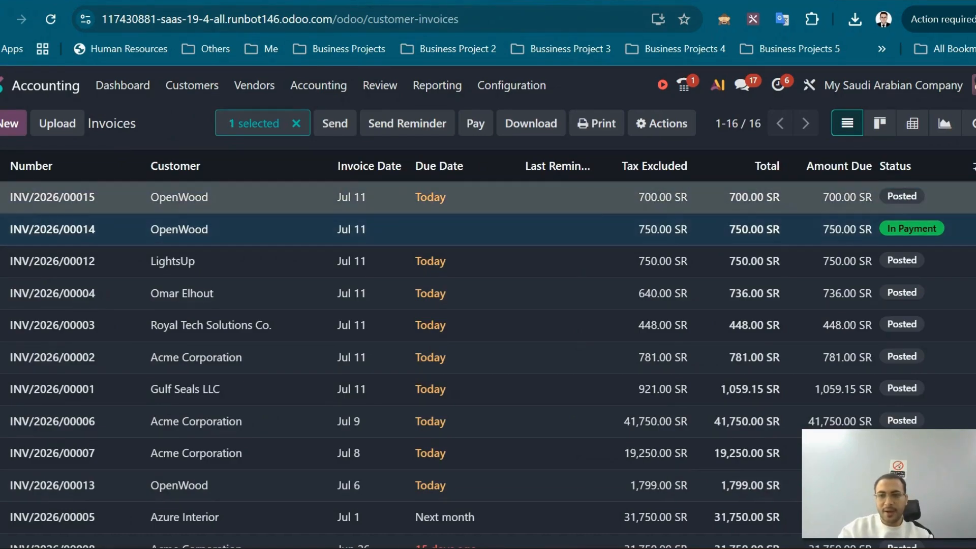
left_click(1, 166)
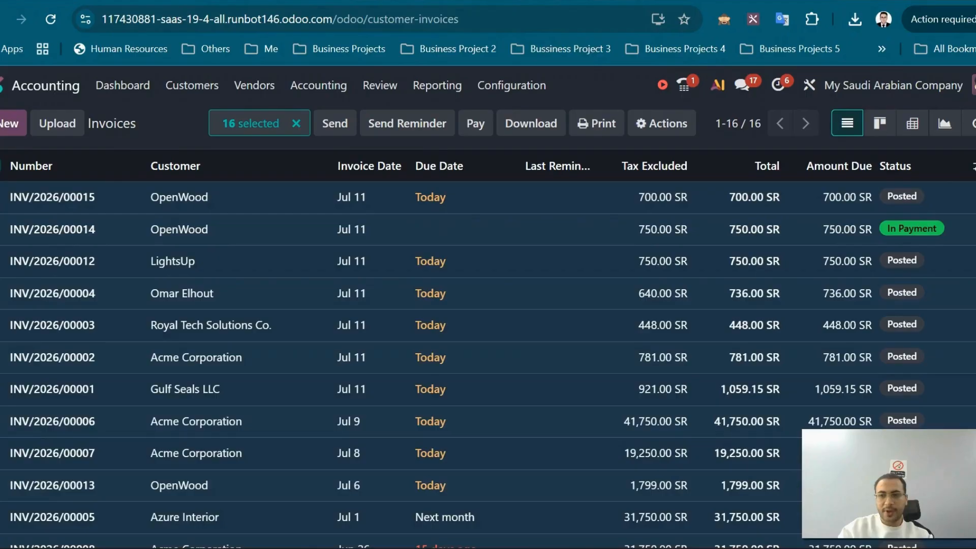
left_click(1, 166)
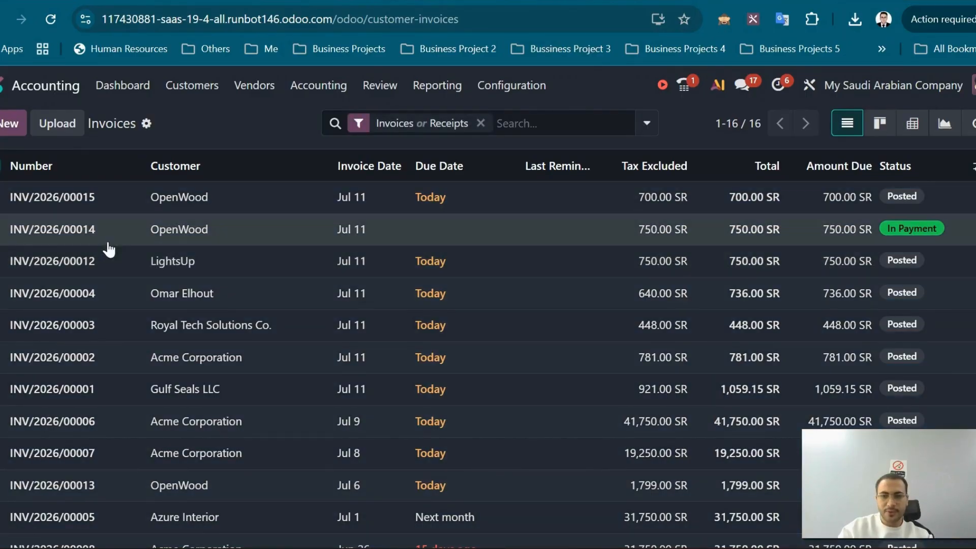
Step: Copy the number INV/2026/00014 from the invoices list and save a new bank transaction with that label and an amount of 300 SR
left_click_drag(108, 248, 7, 243)
key("ctrl+c")
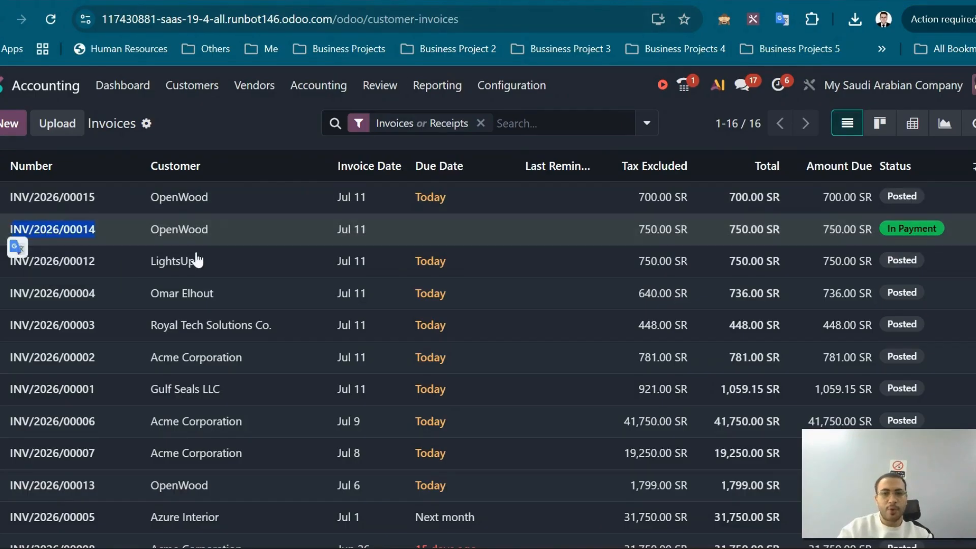
left_click(211, 246)
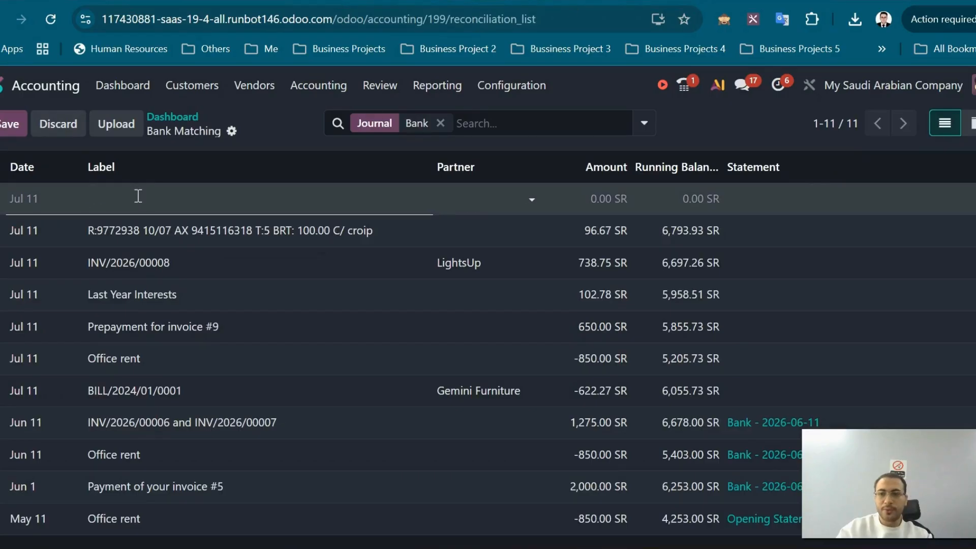
key("ctrl+v")
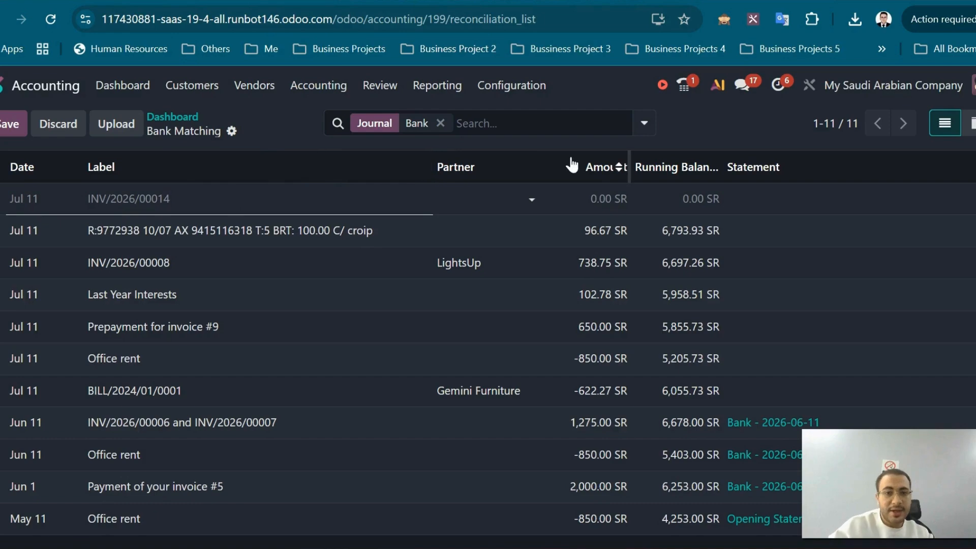
left_click(591, 198)
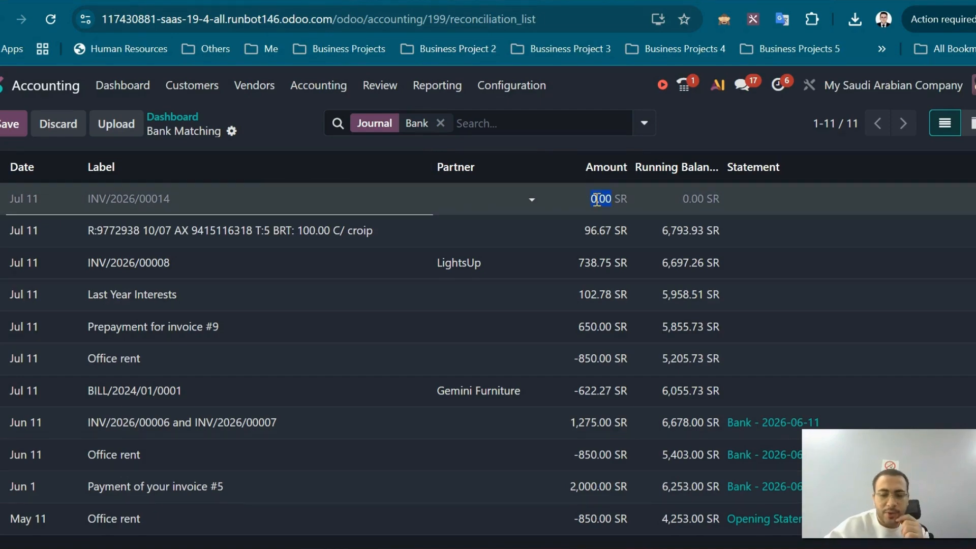
type("300")
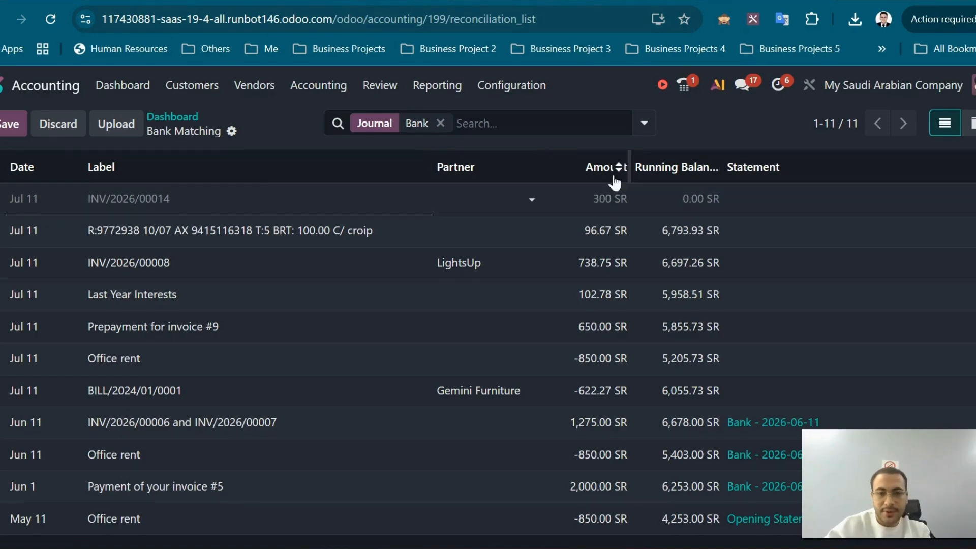
key("Return")
left_click(678, 142)
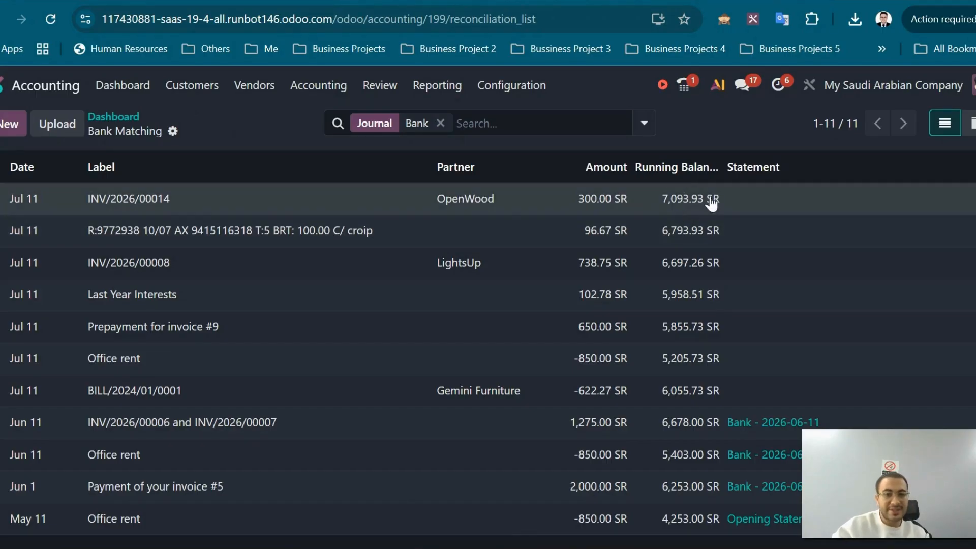
left_click(695, 196)
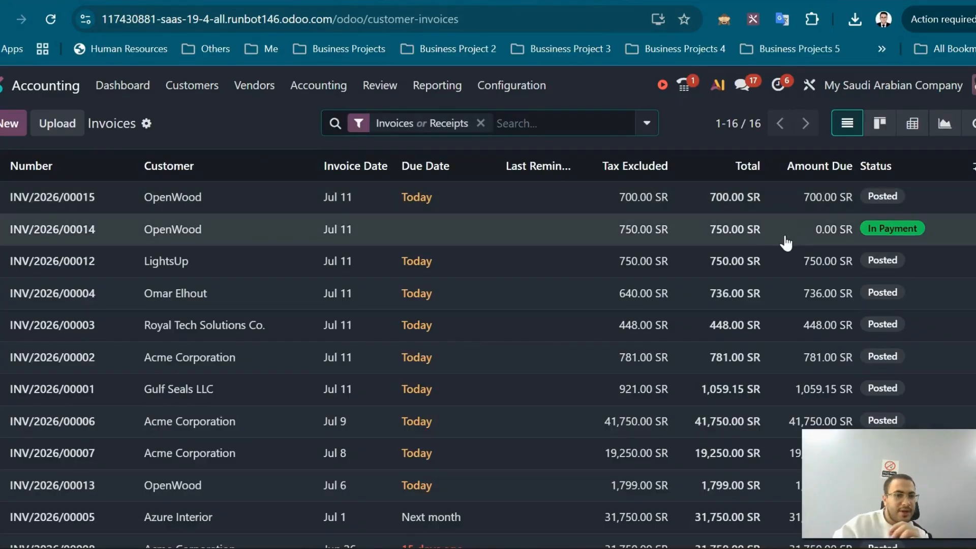
Step: Copy the number INV/2026/00015 from the invoices list and open that invoice
left_click_drag(109, 202, 2, 200)
key("ctrl+c")
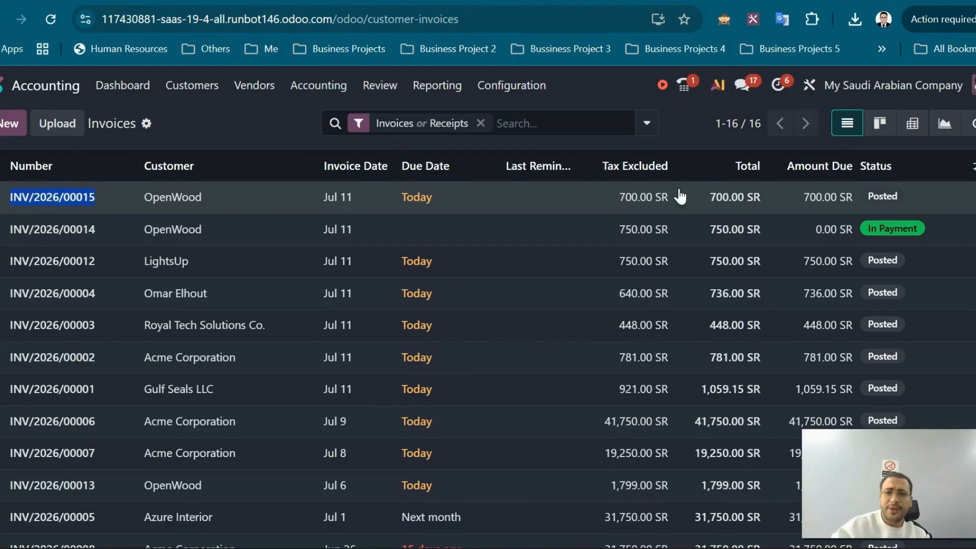
left_click(905, 204)
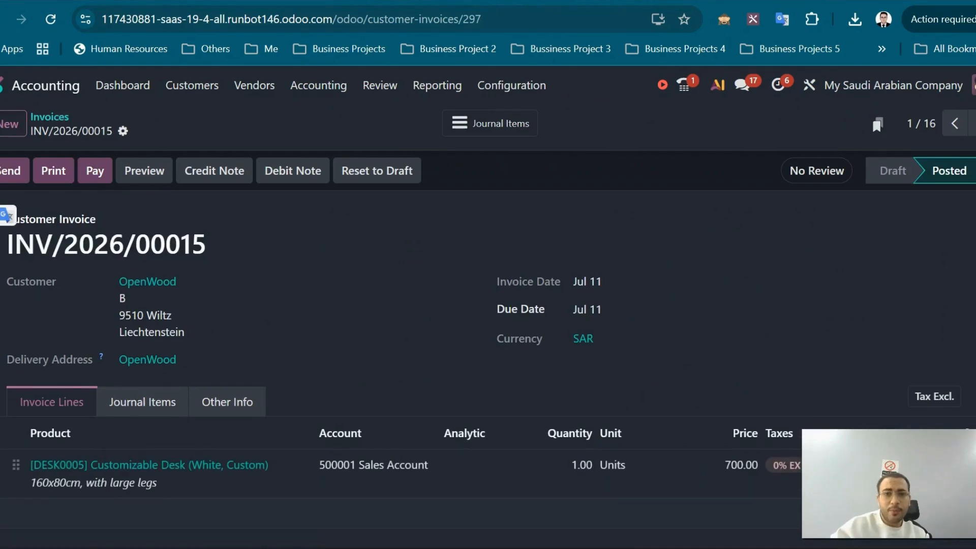
left_click(381, 2)
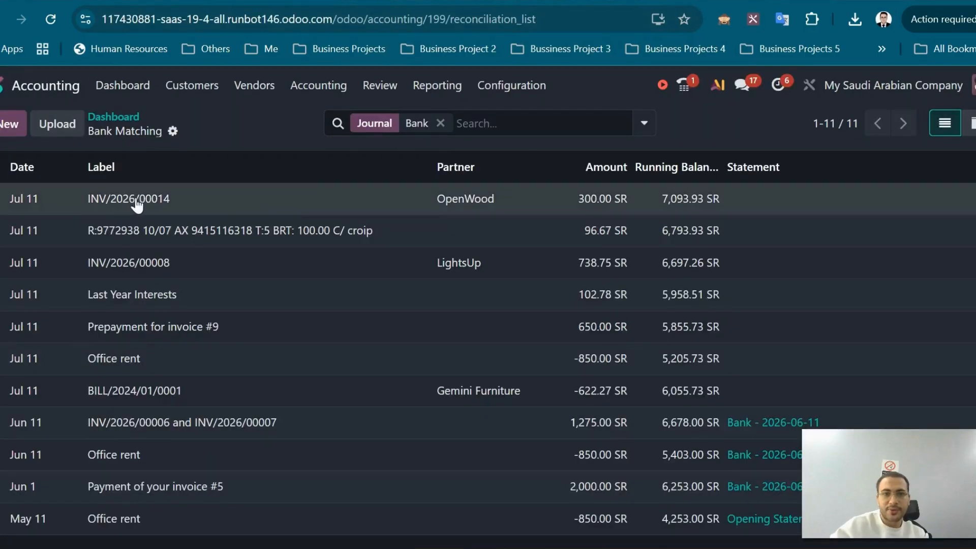
Step: Add and save a new bank transaction labelled INV/2026/00015 with an amount of 700 SR
left_click(10, 123)
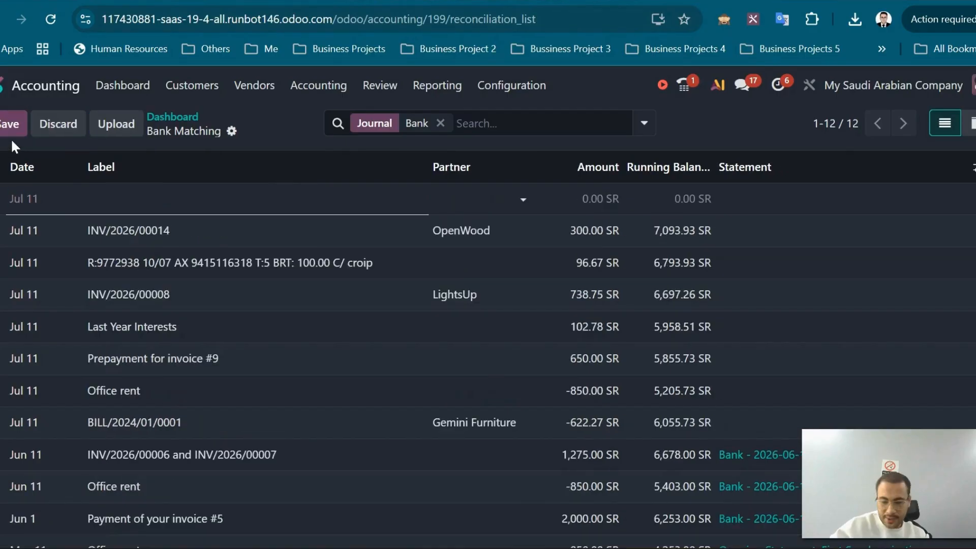
left_click(167, 197)
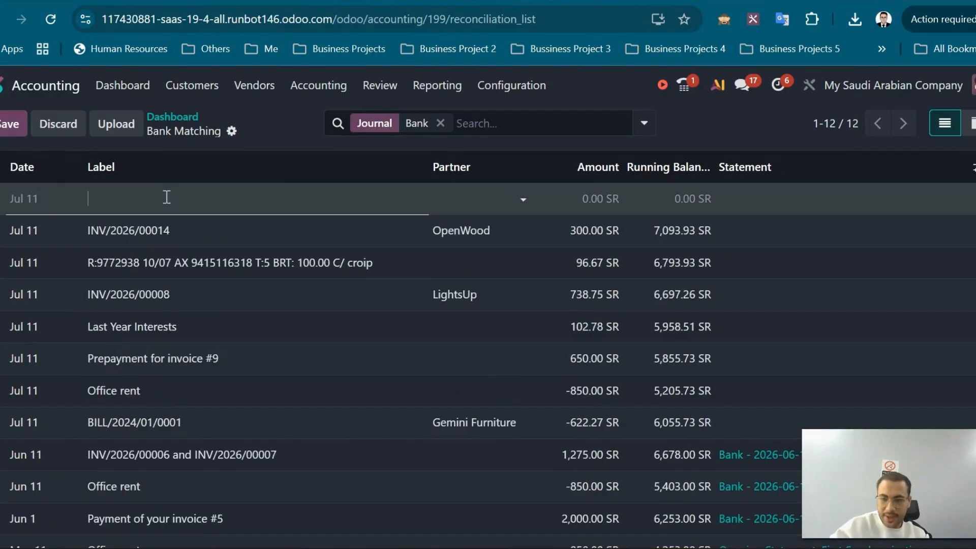
key("ctrl+v")
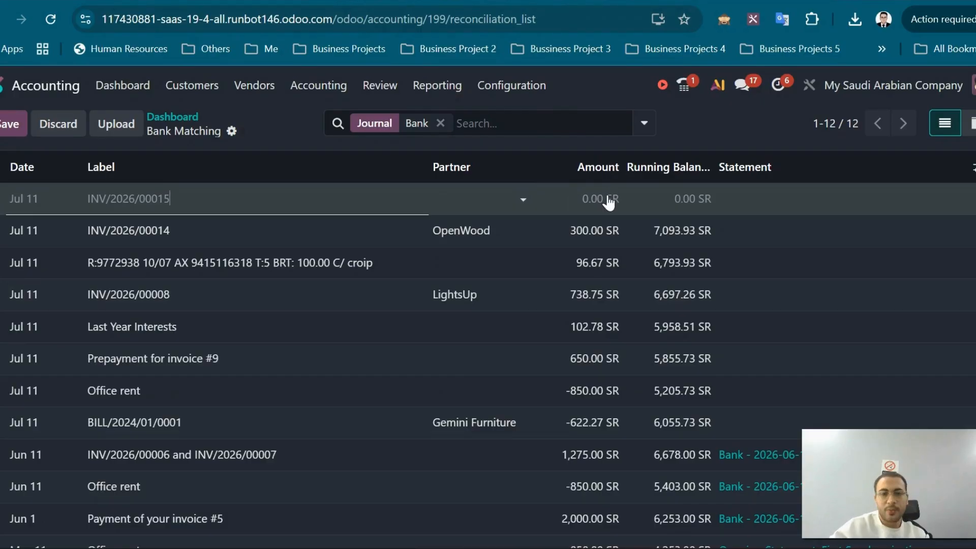
left_click(582, 199)
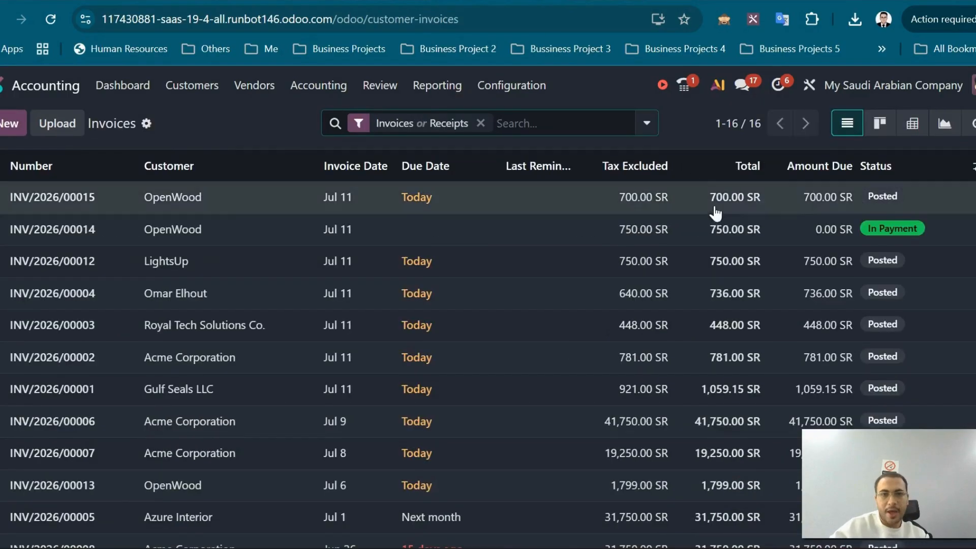
double_click(592, 198)
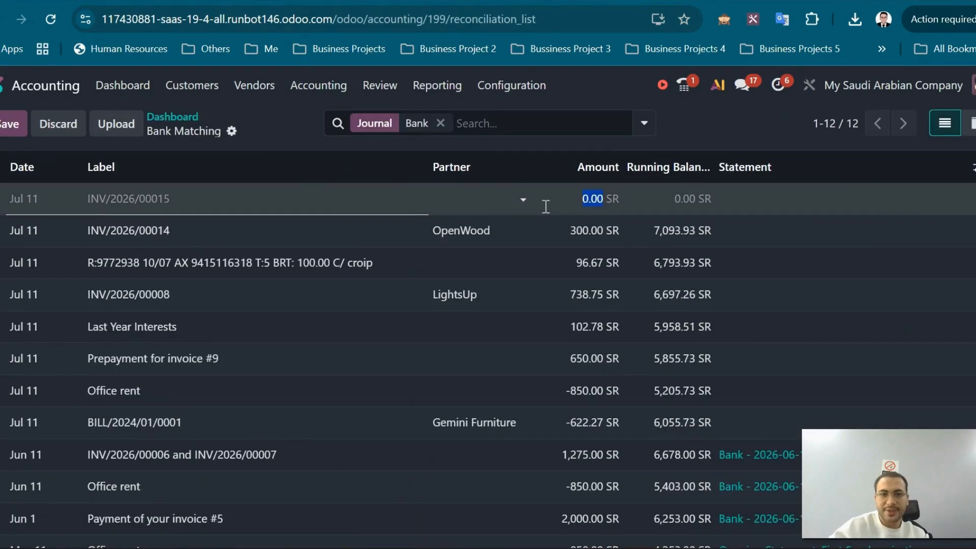
type("700")
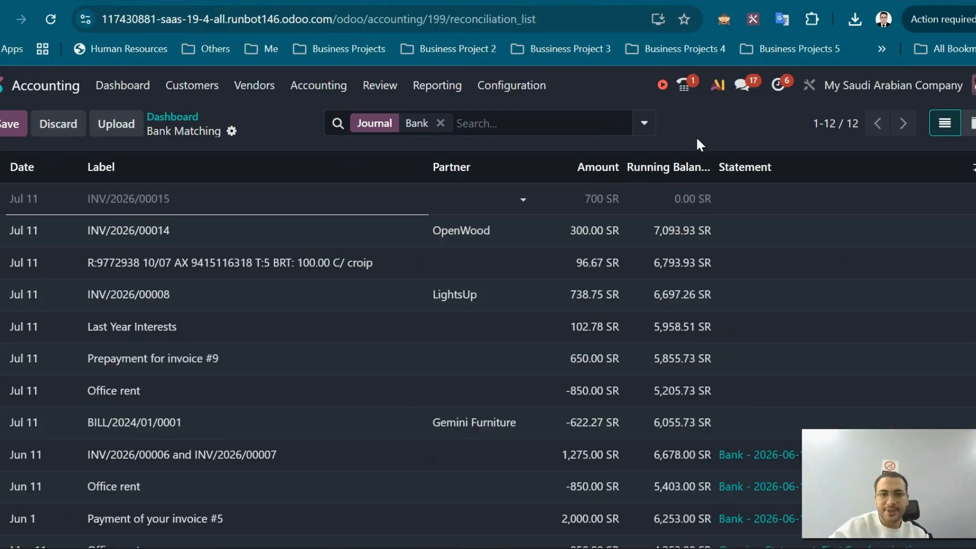
key("Return")
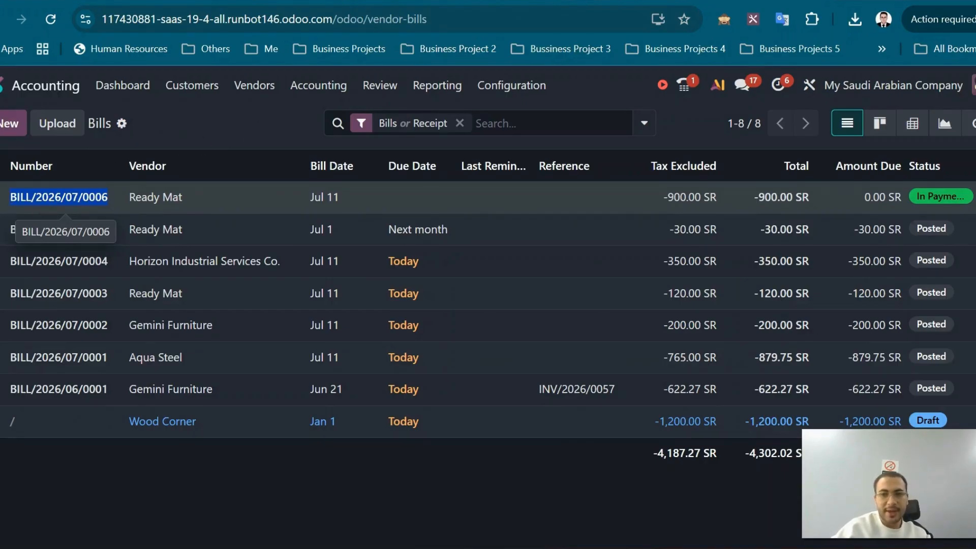
Step: Add and save a bank transaction labelled BILL/2026/07/0006 with an amount of 9000 SR, using the number from the vendor bills list
left_click(32, 198)
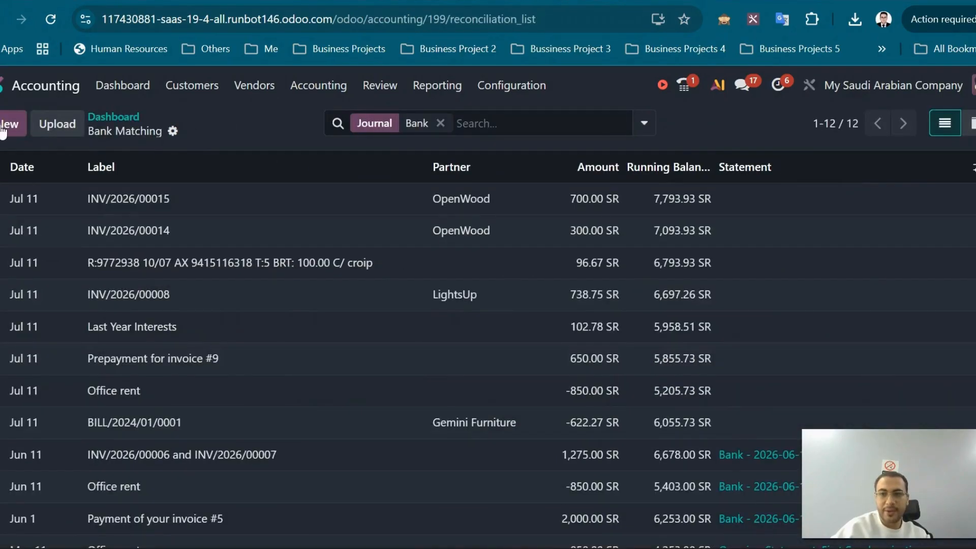
left_click(6, 124)
left_click(125, 196)
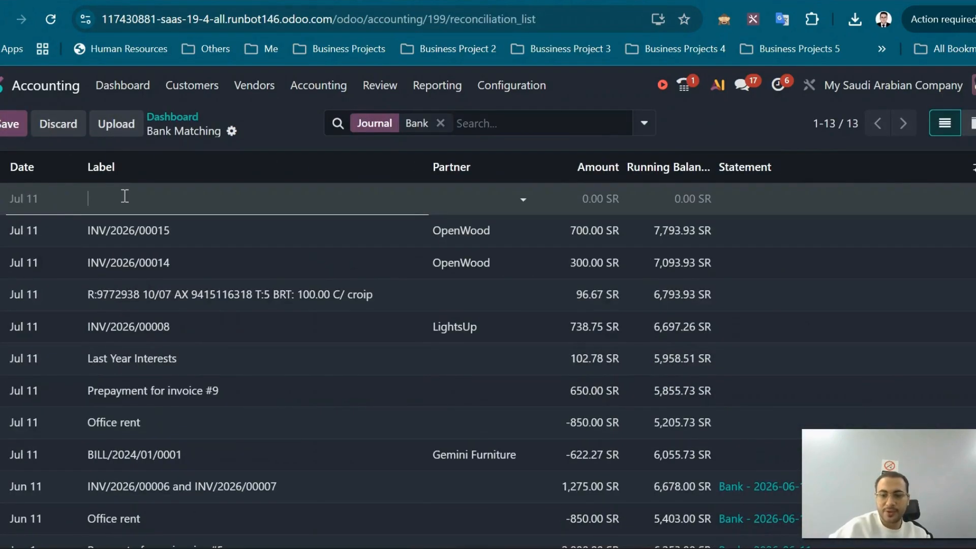
type("BILL/2026/07/0006")
left_click(589, 197)
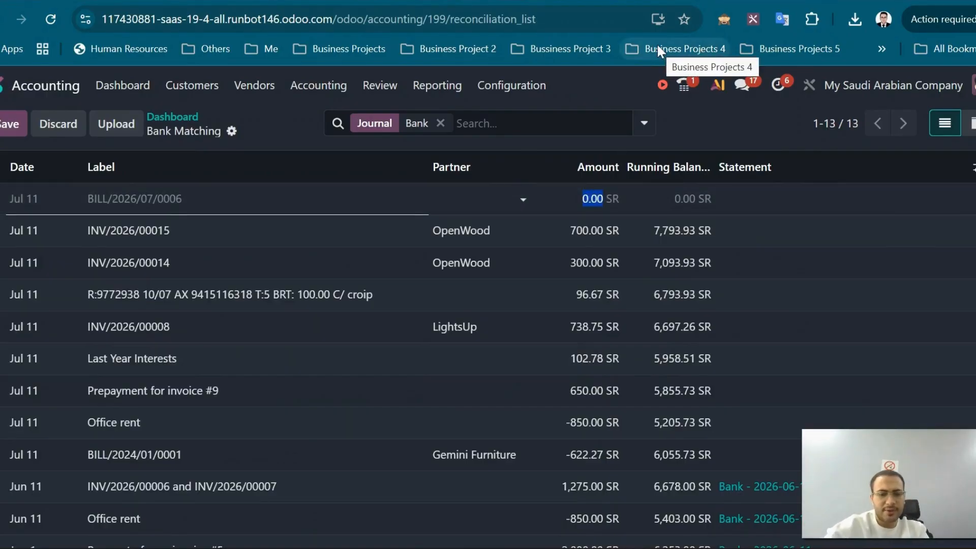
type("9000")
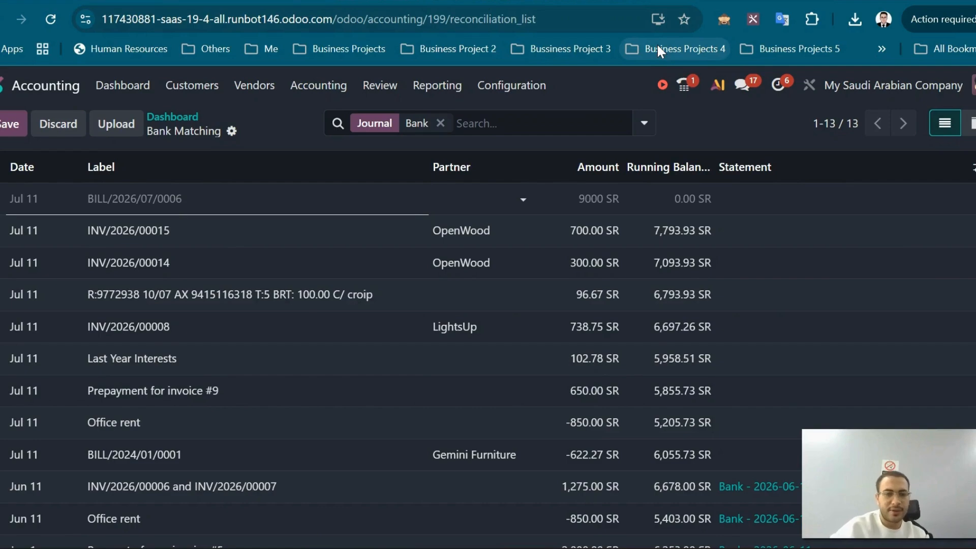
left_click(720, 144)
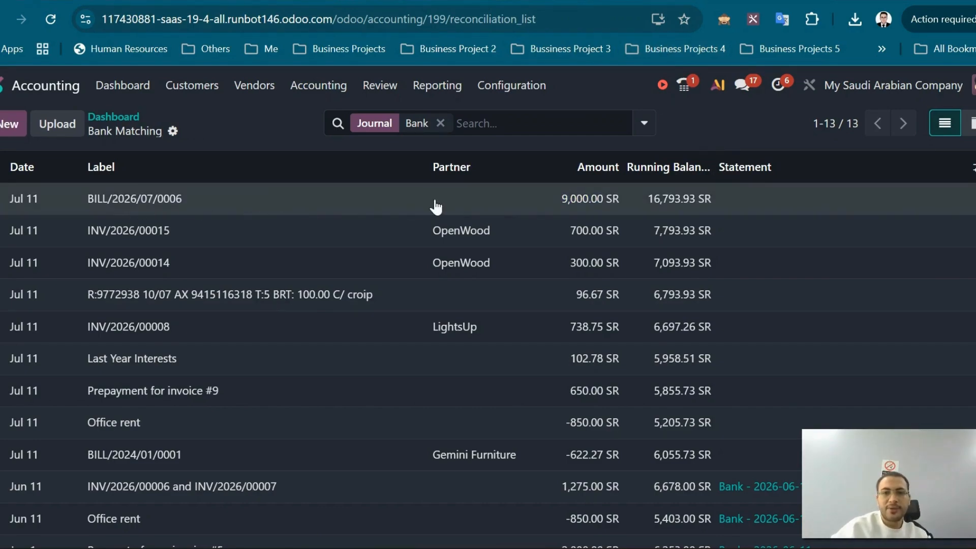
left_click(442, 206)
left_click(289, 133)
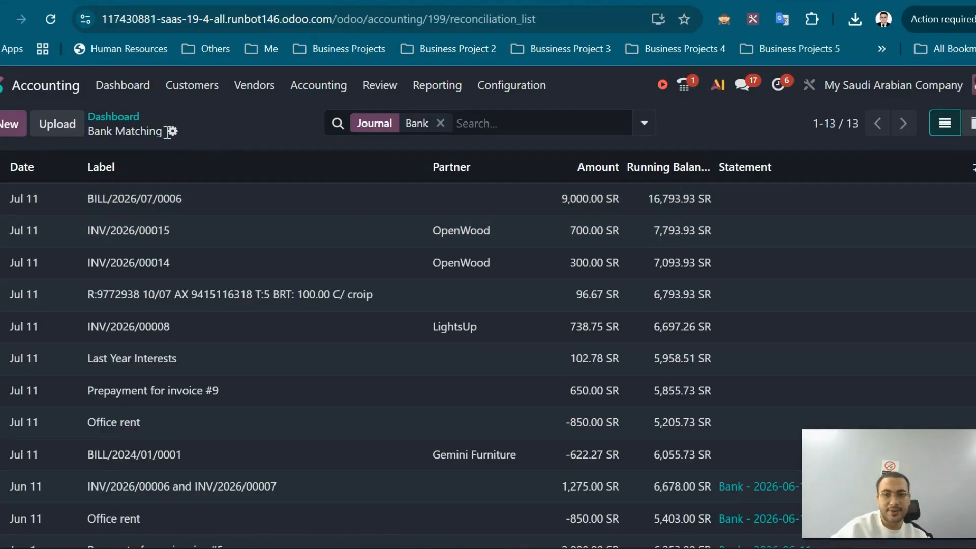
Step: Show the bank transactions in kanban view and check the additional actions available for the BILL/2026/07/0006 transaction
left_click(971, 123)
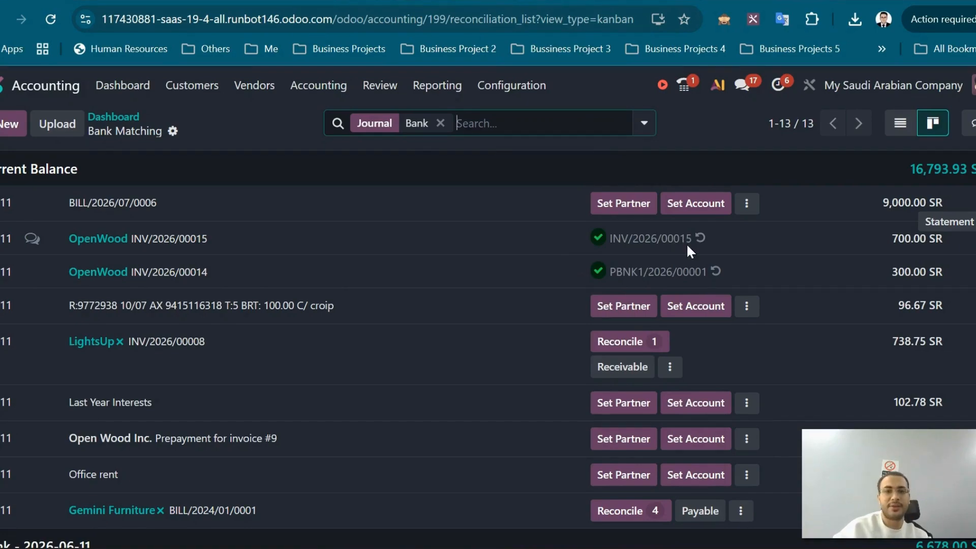
left_click(747, 209)
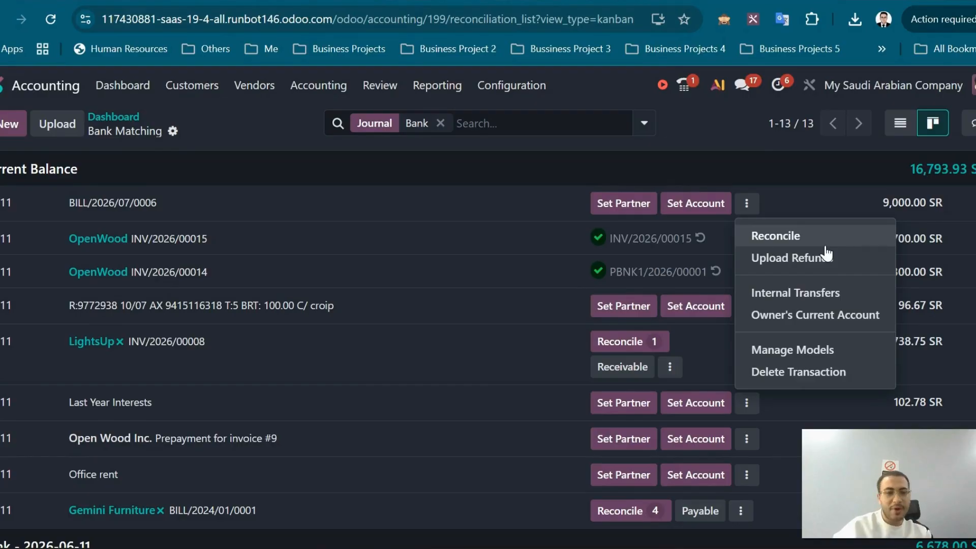
left_click(710, 127)
Step: Open vendor bill BILL/2026/07/0006 and show the journal entry info of its payment
left_click(223, 203)
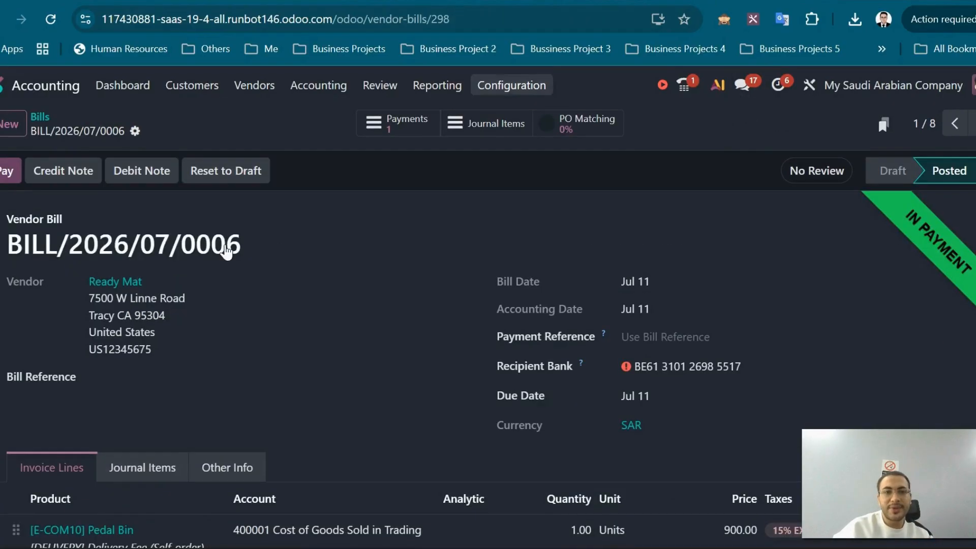
scroll(223, 258, "down", 8)
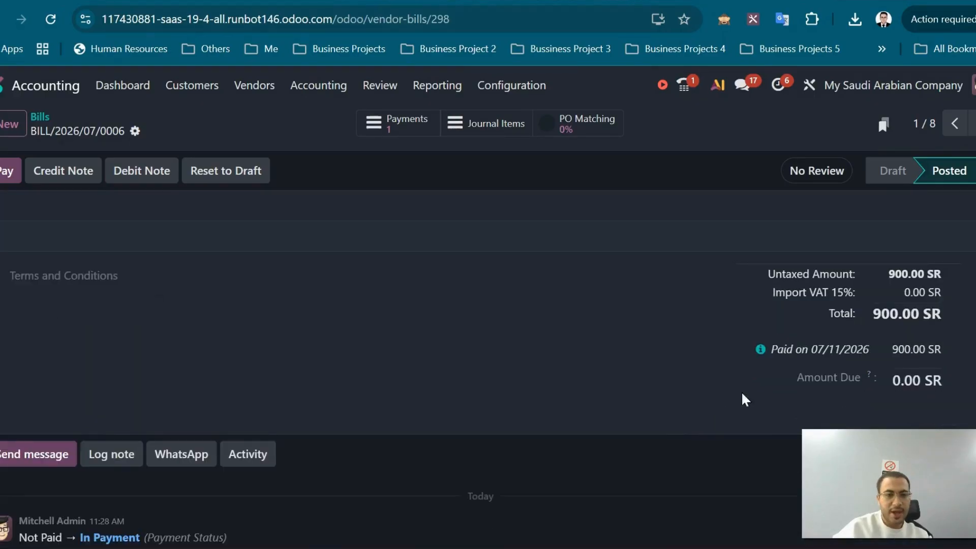
left_click(760, 351)
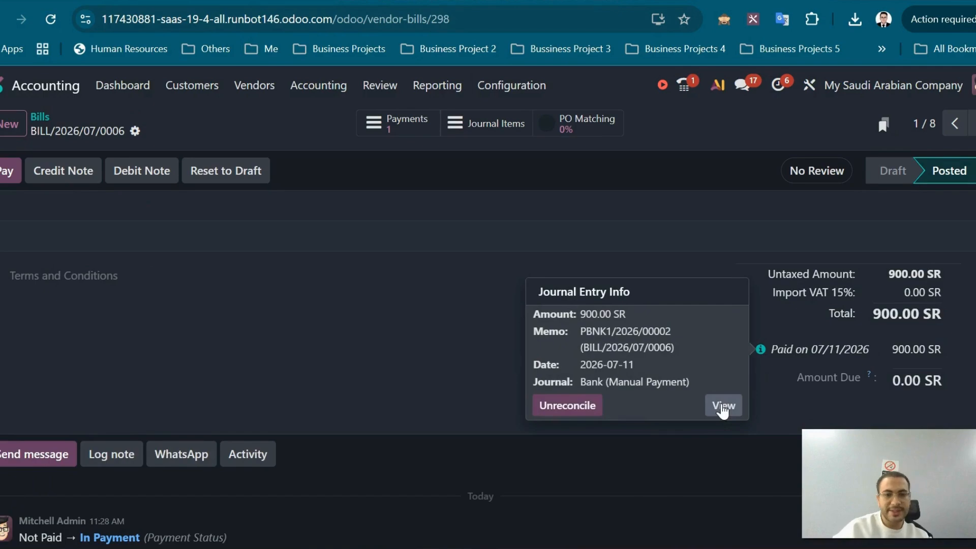
Step: Open the payment record of bill BILL/2026/07/0006, copy the payment number and return to the bank transactions
left_click(723, 406)
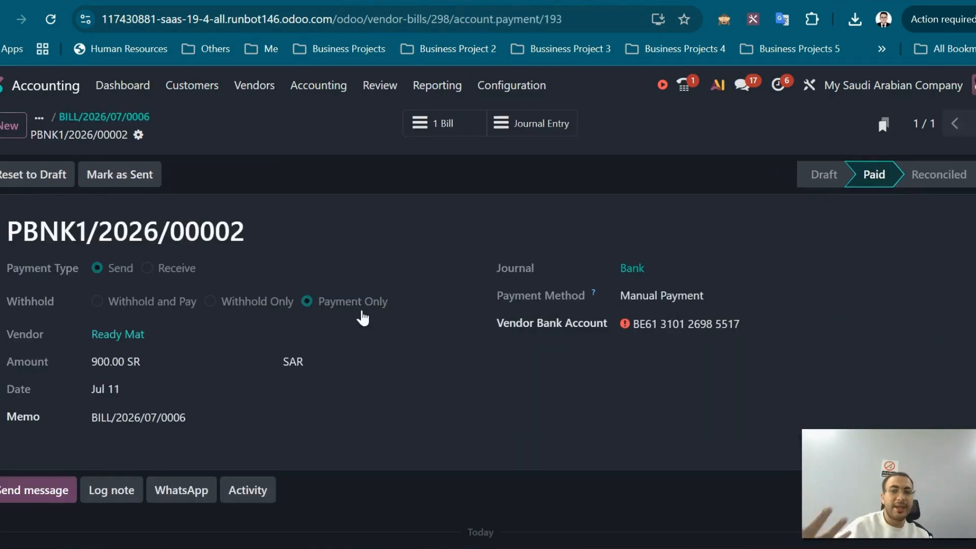
left_click_drag(1, 239, 275, 236)
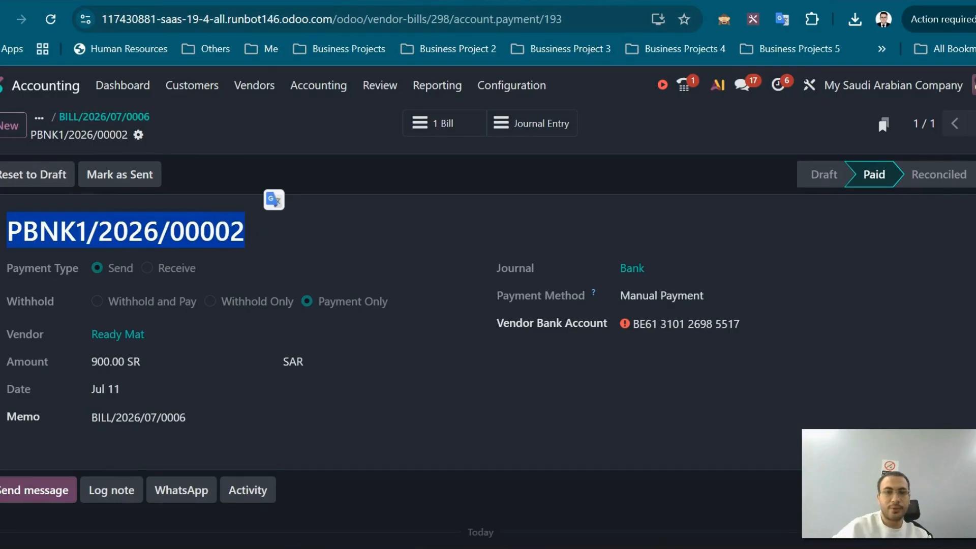
key("ctrl+Tab")
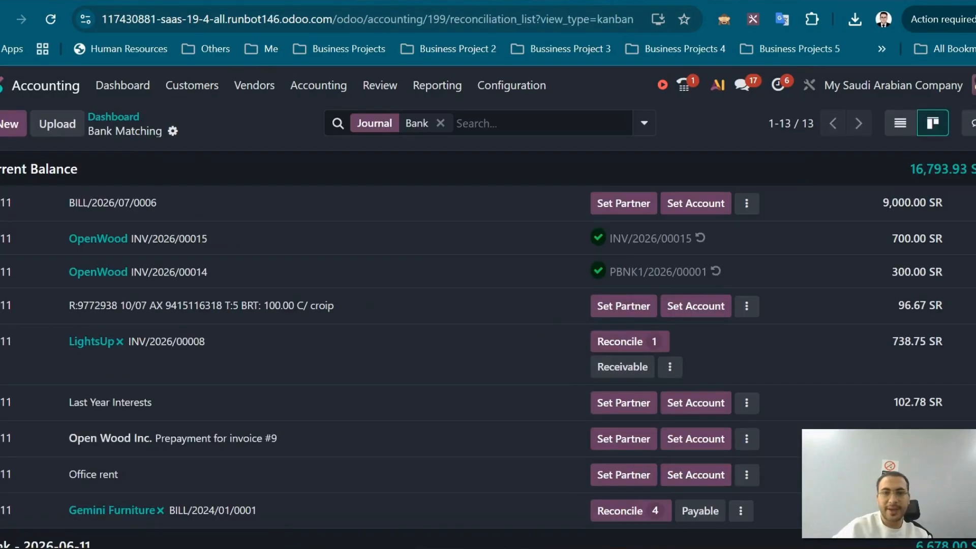
Step: Add a new bank transaction in list view labelled PBNK1/2026/00002 with an amount of 900 SR
left_click(113, 117)
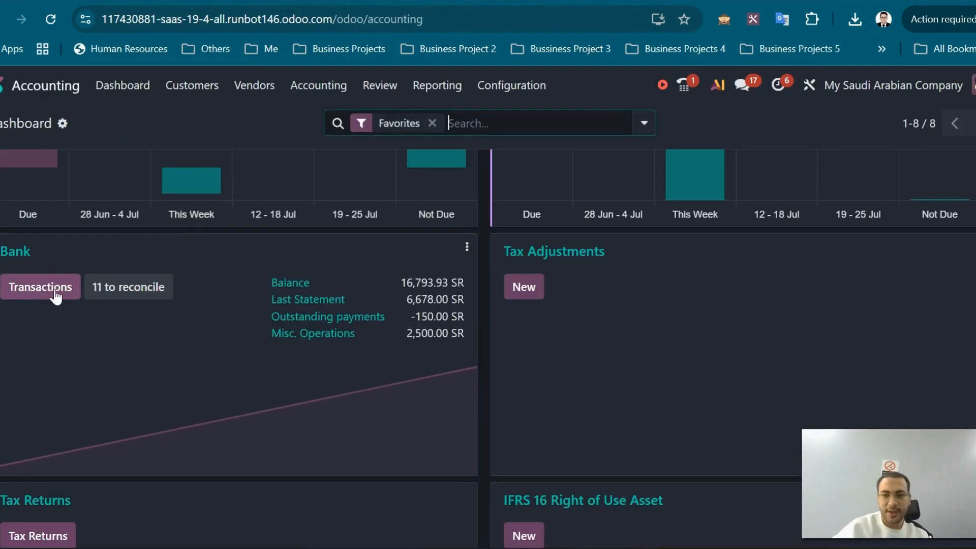
left_click(59, 286)
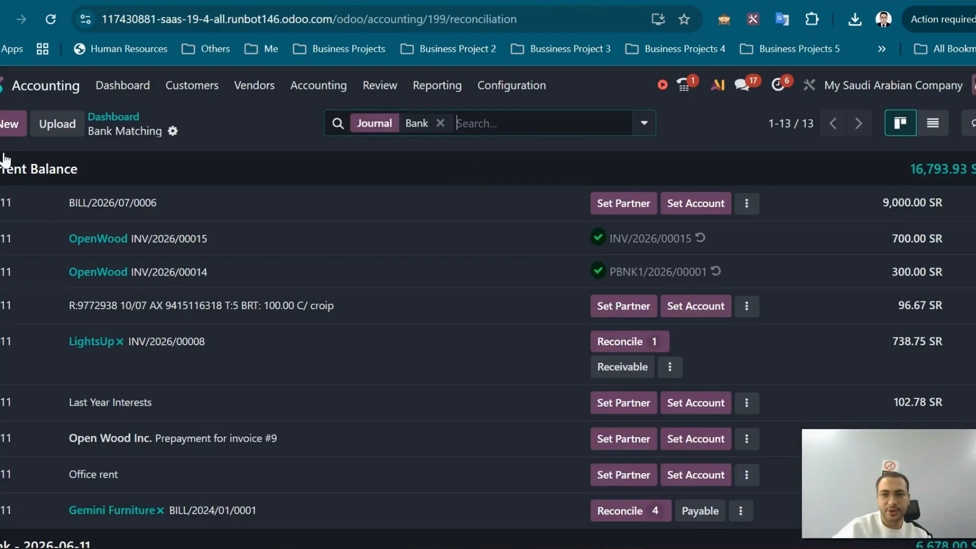
left_click(7, 127)
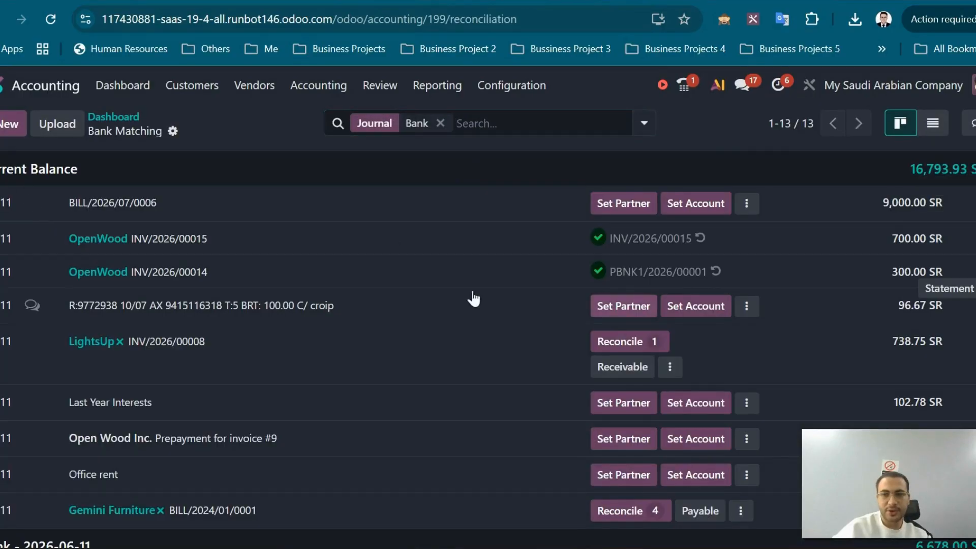
left_click(932, 123)
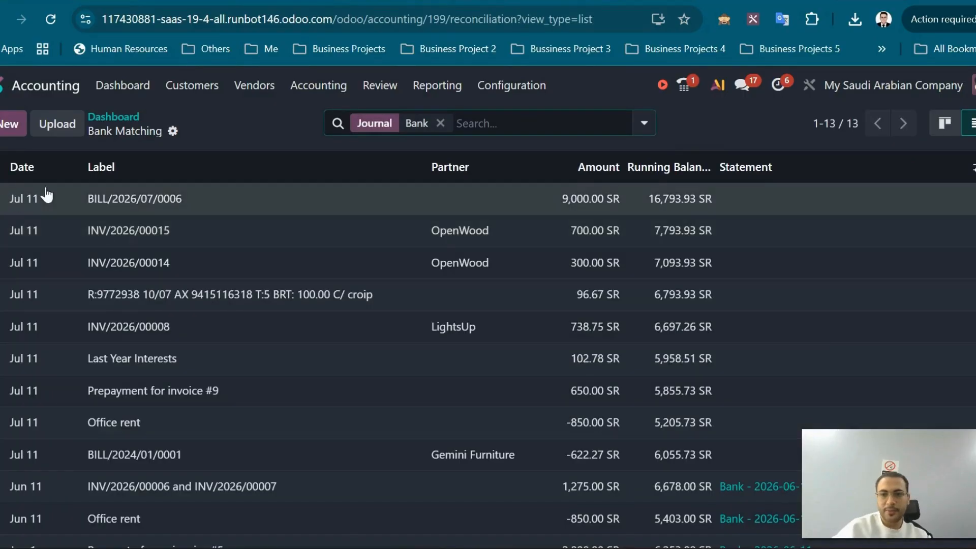
left_click(9, 130)
left_click(159, 198)
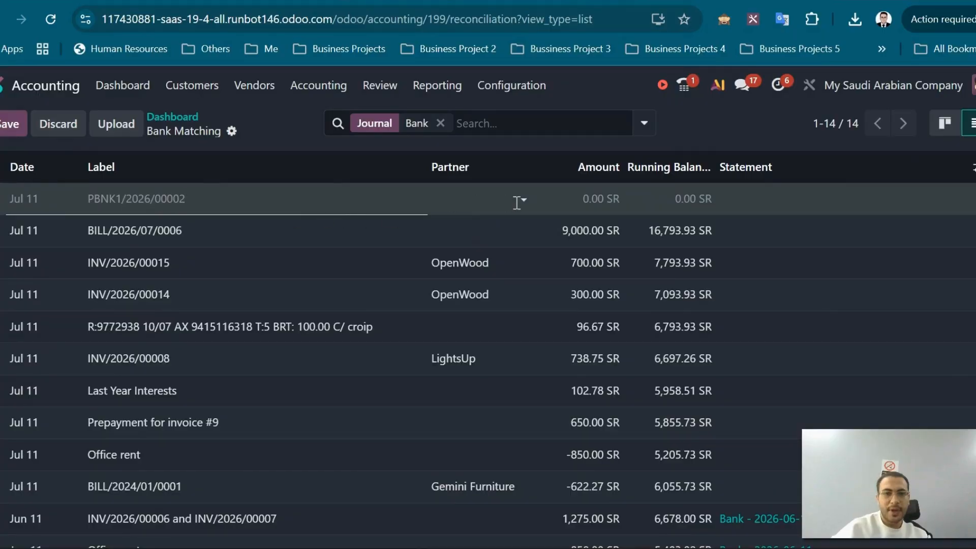
left_click(583, 200)
type("900")
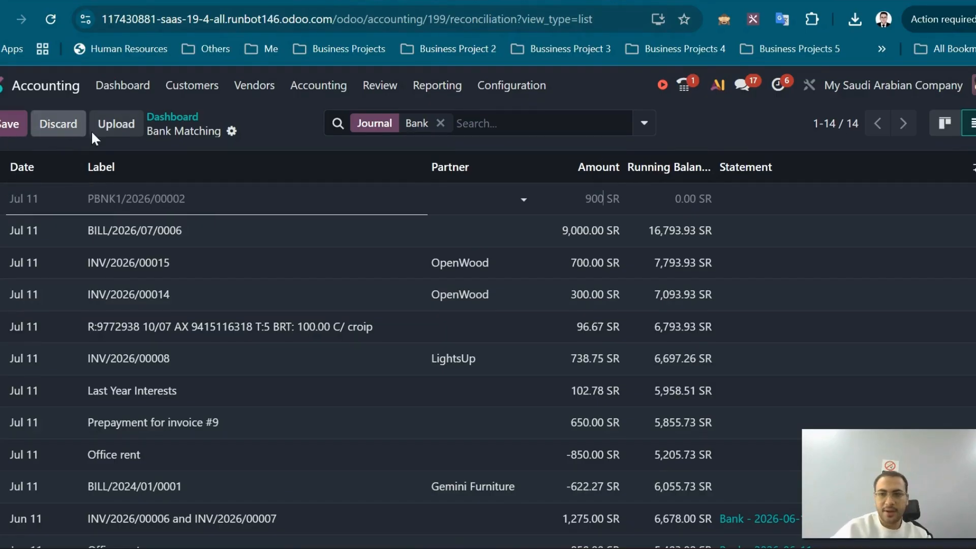
Step: Set the amount of the BILL/2026/07/0006 bank transaction to 900 SR and save it
left_click(585, 231)
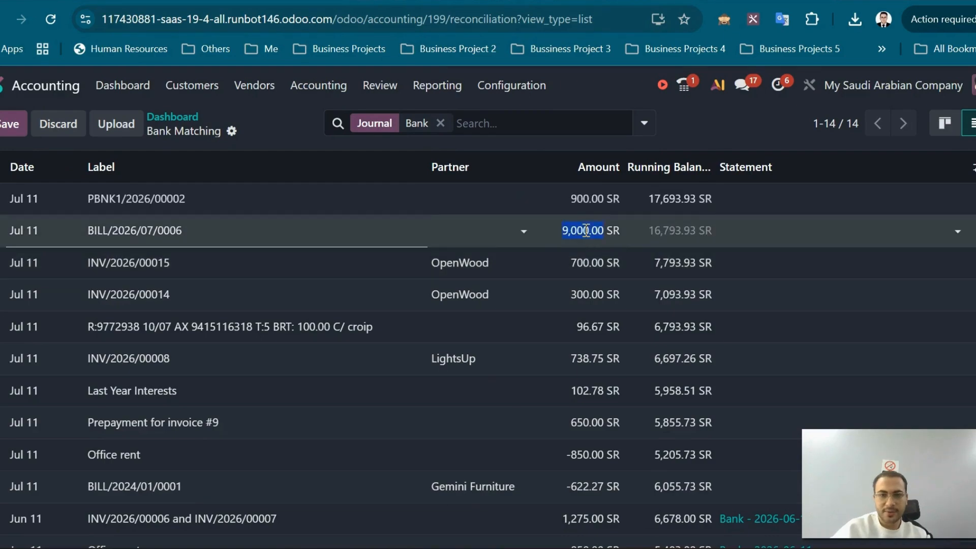
type("90")
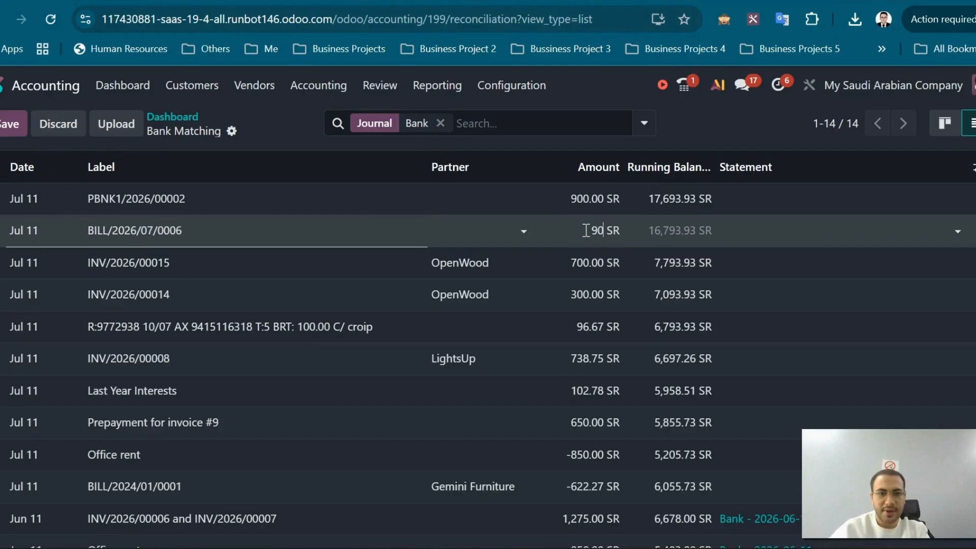
type("0")
key("Tab")
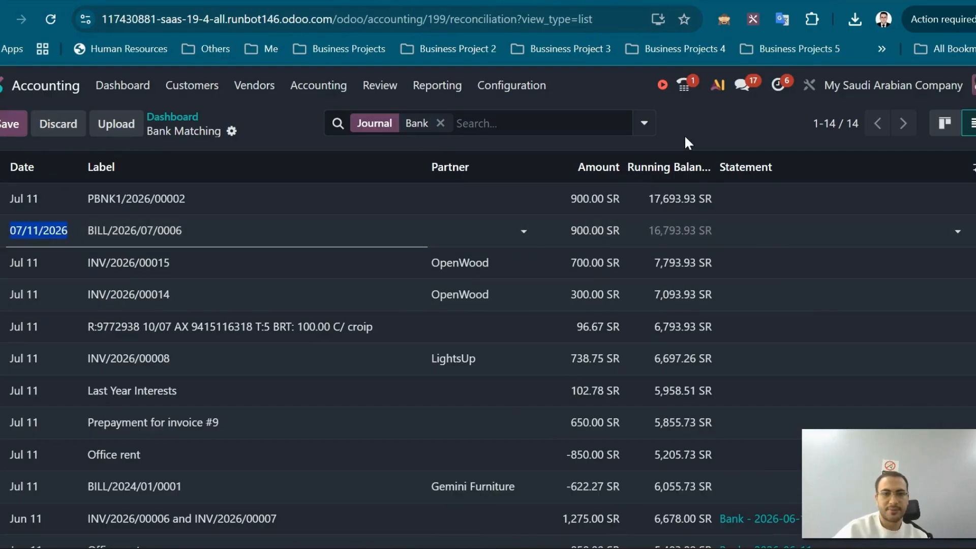
left_click(685, 137)
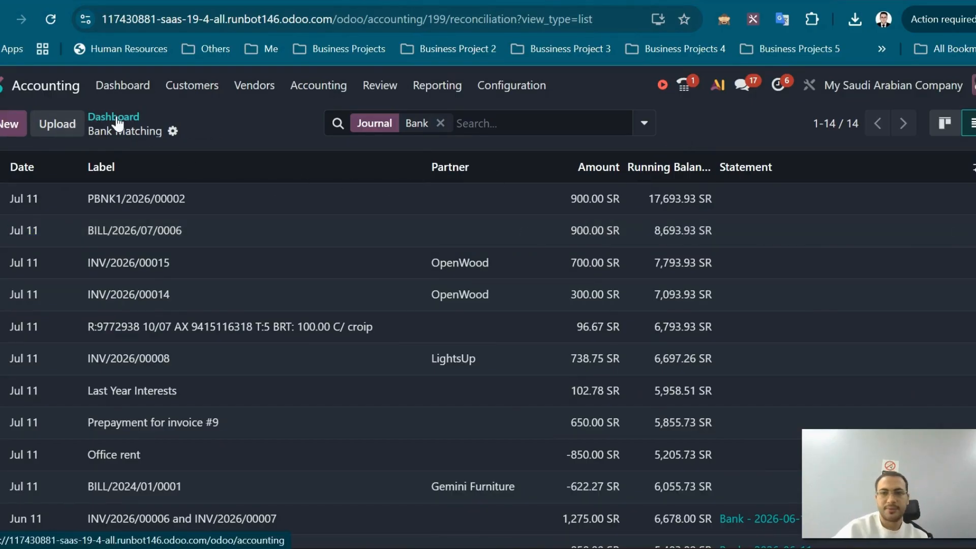
Step: Show the bank transactions in kanban view and check the accounts offered for the PBNK1/2026/00002 transaction
left_click(946, 134)
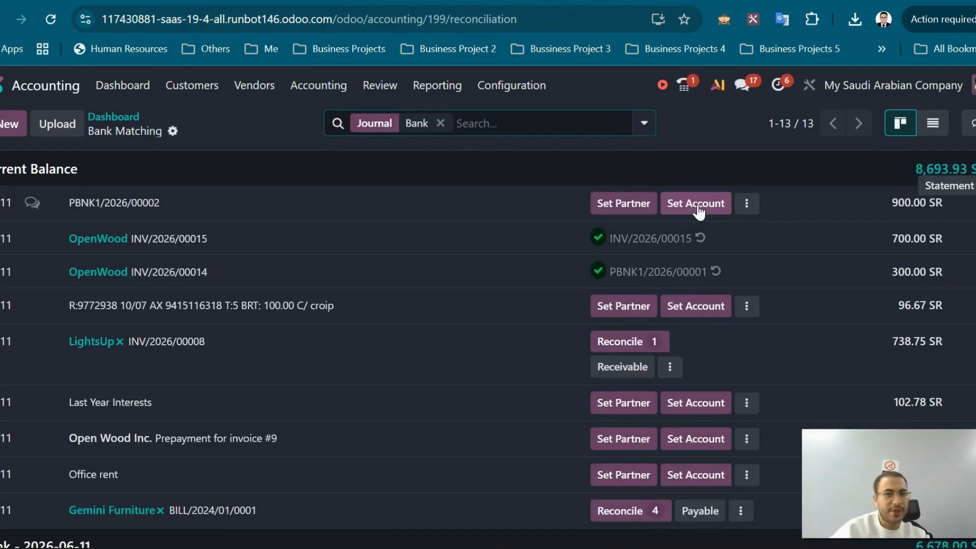
left_click(697, 205)
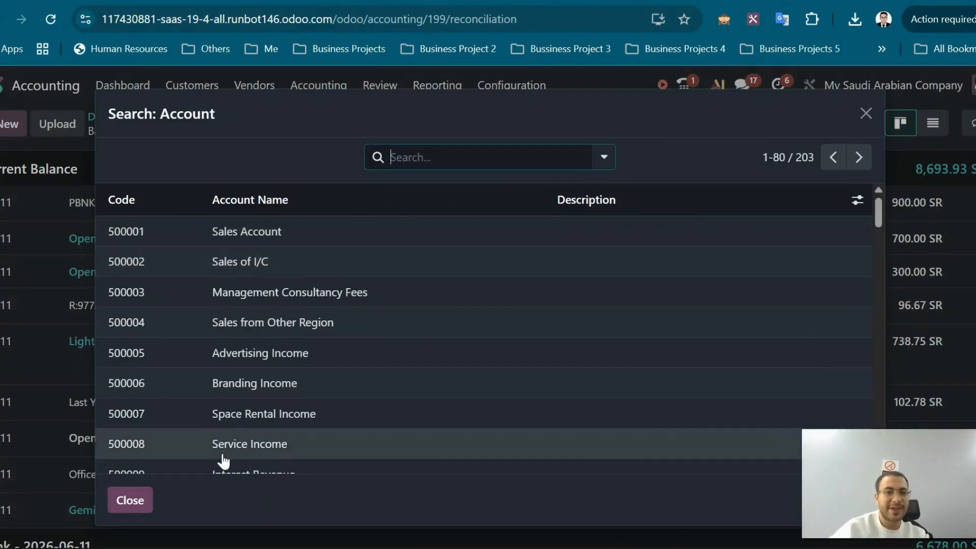
key("Escape")
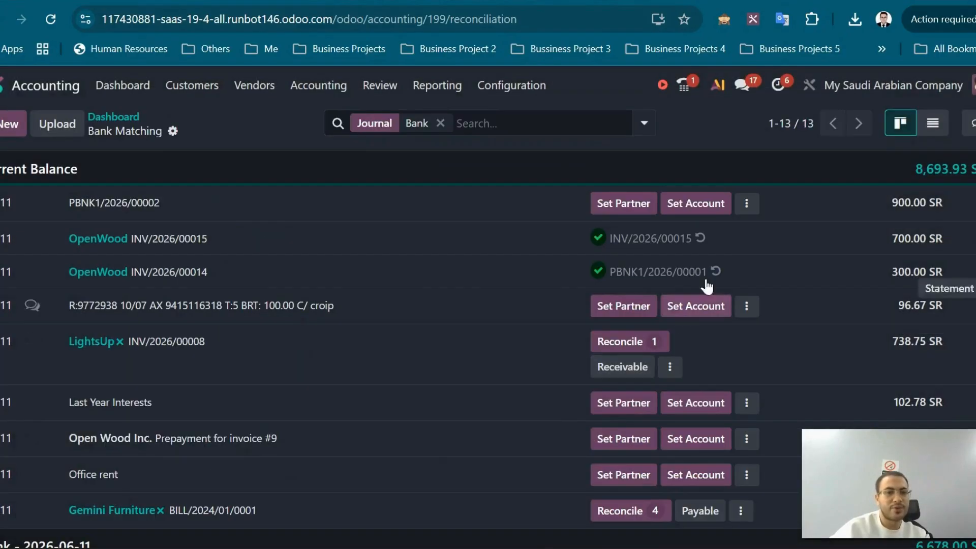
Step: Examine the journal items available to reconcile with the PBNK1/2026/00002 transaction and close the list without selecting any
left_click(746, 206)
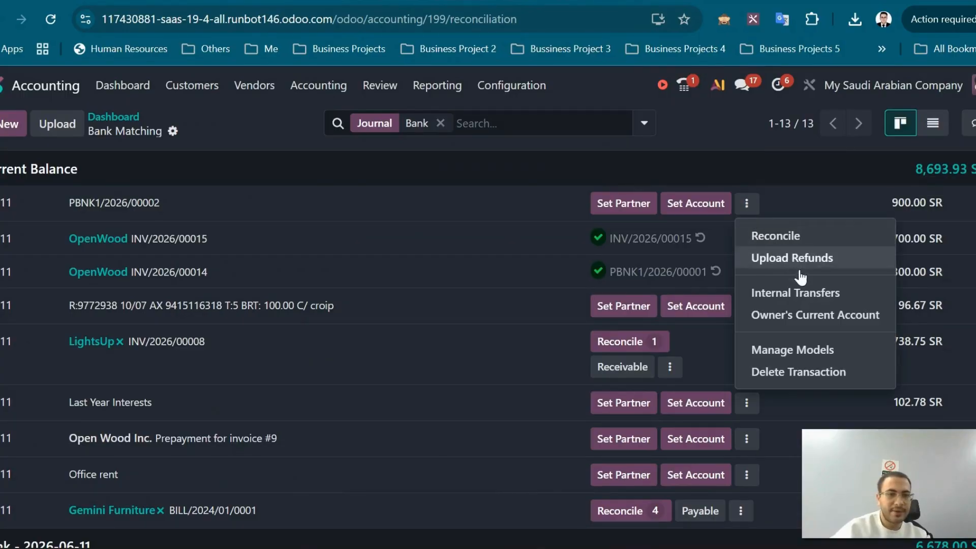
left_click(776, 237)
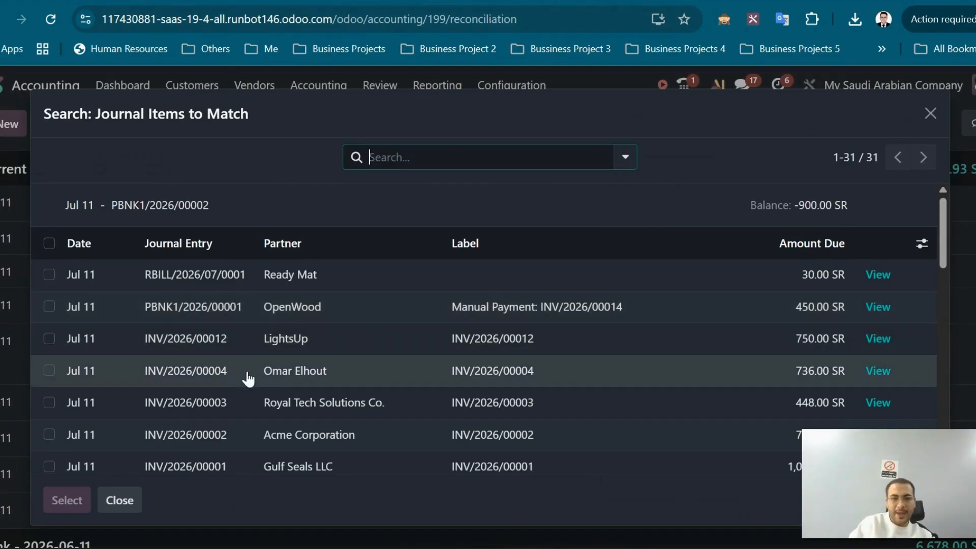
scroll(259, 402, "down", 3)
scroll(261, 409, "down", 3)
scroll(264, 422, "up", 3)
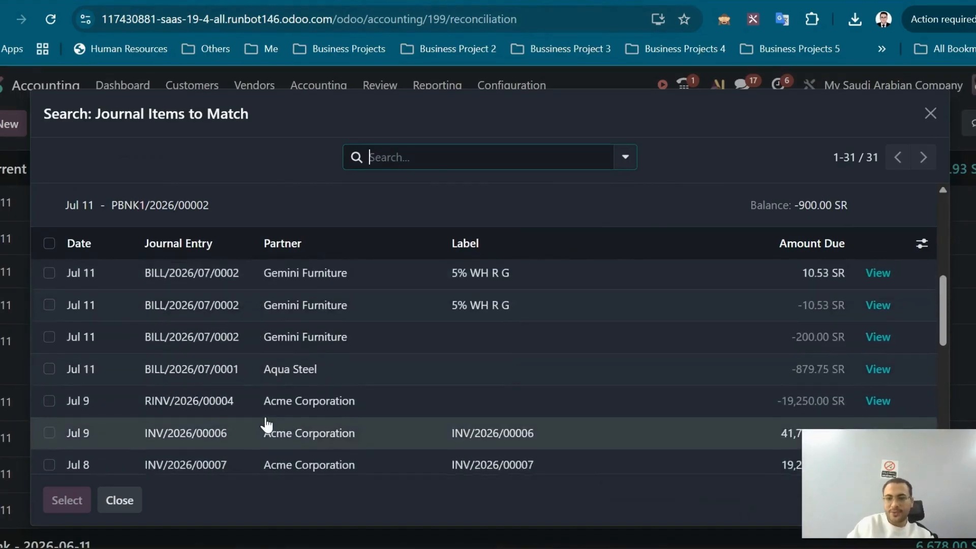
scroll(260, 421, "up", 3)
scroll(240, 374, "down", 1)
scroll(215, 314, "up", 1)
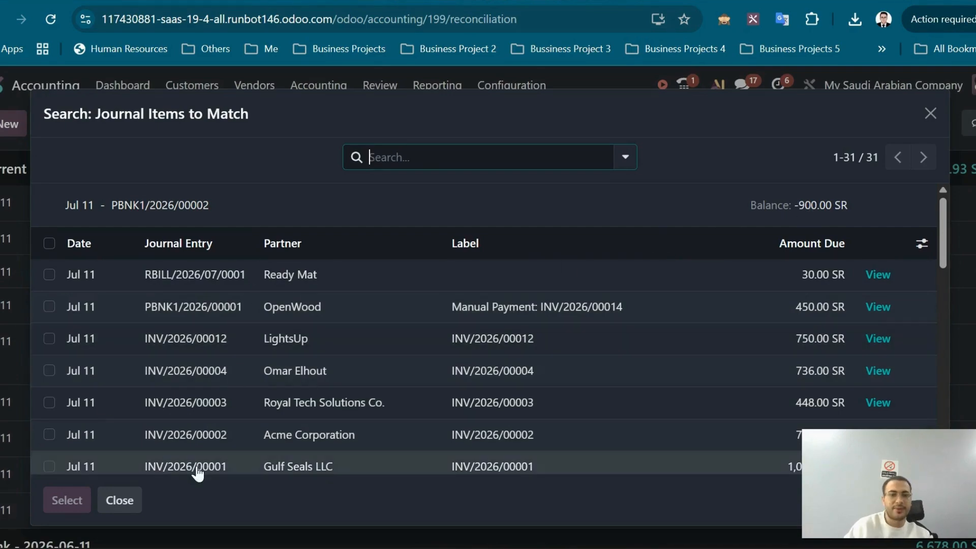
scroll(197, 475, "down", 10)
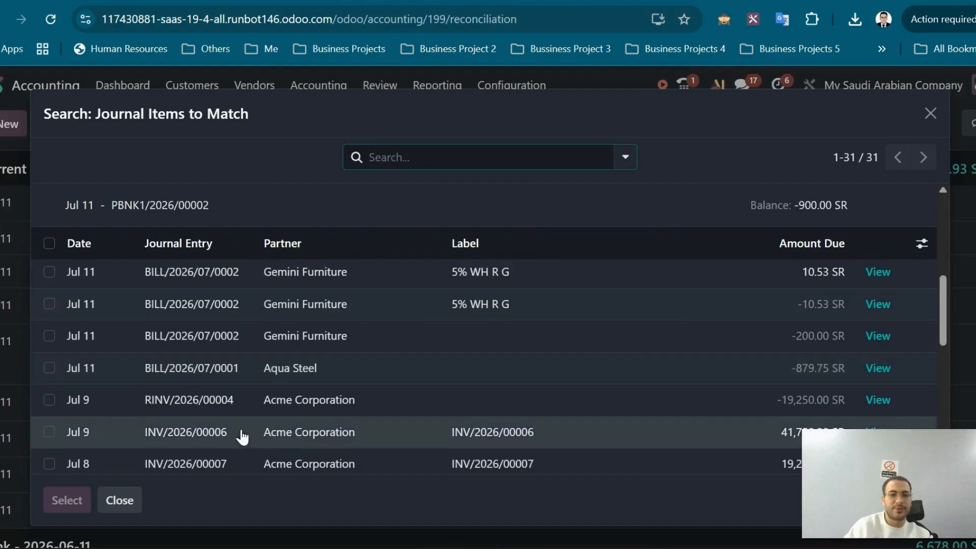
scroll(193, 447, "down", 5)
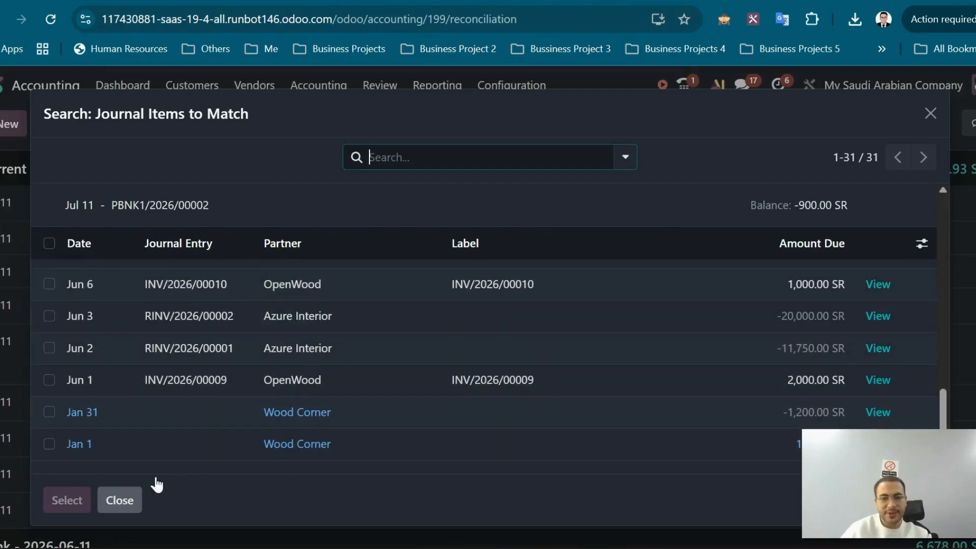
key("Escape")
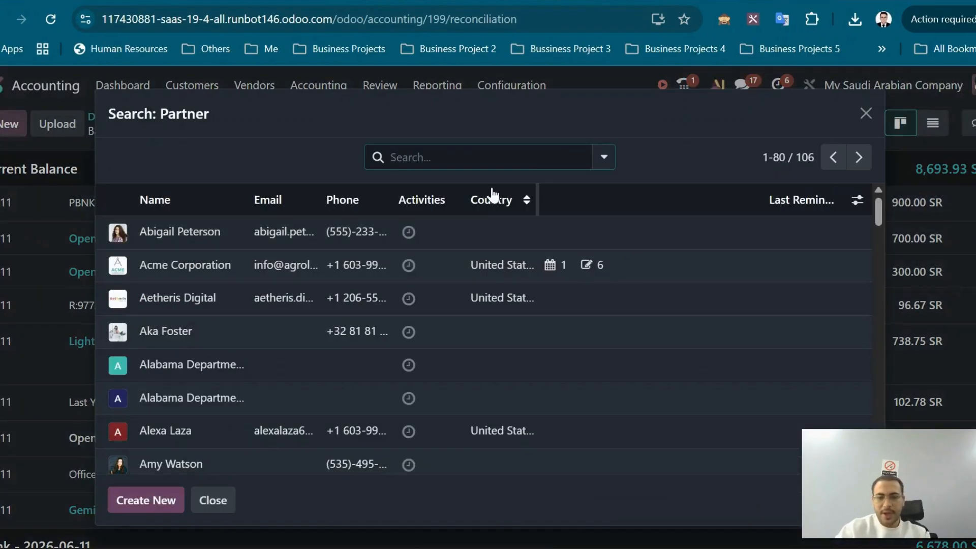
Step: Search the partners by name for "read" and set Ready Mat as partner of the PBNK1/2026/00002 transaction
type("read")
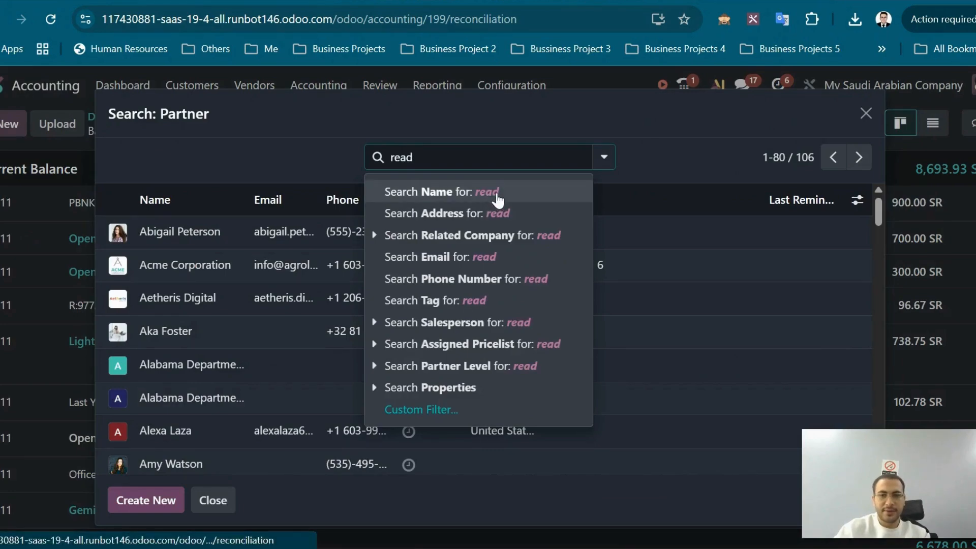
left_click(496, 195)
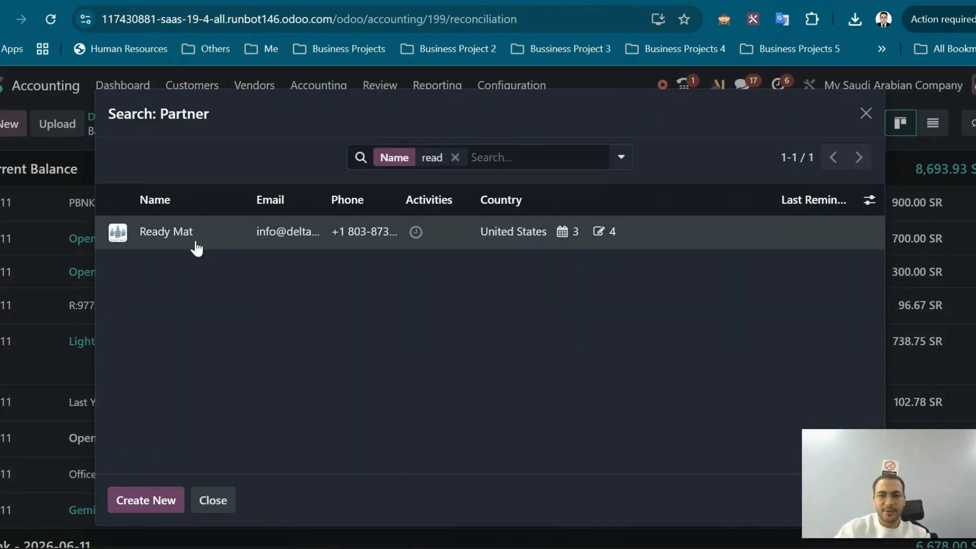
left_click(196, 249)
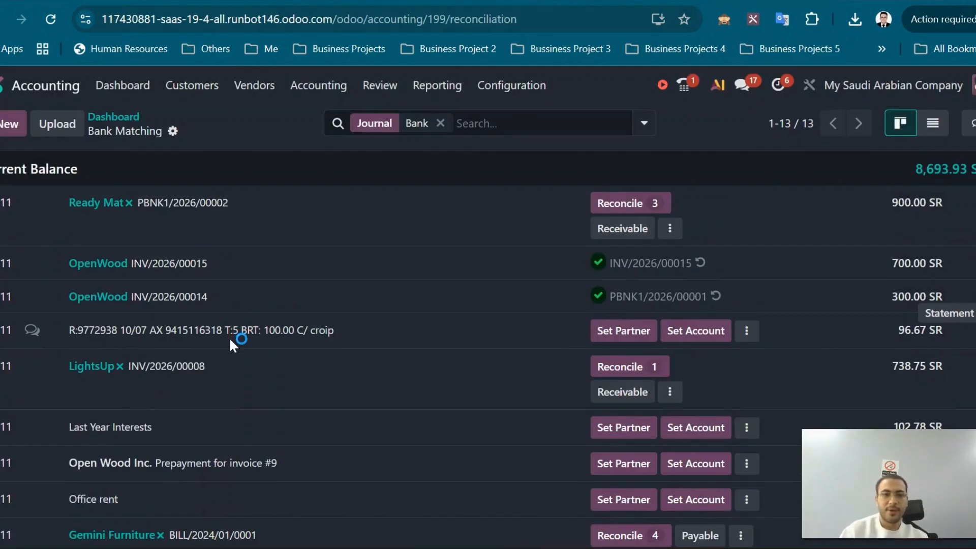
Step: Check Ready Mat's journal items to match for PBNK1/2026/00002 with all of them selected, and close without reconciling
left_click(655, 206)
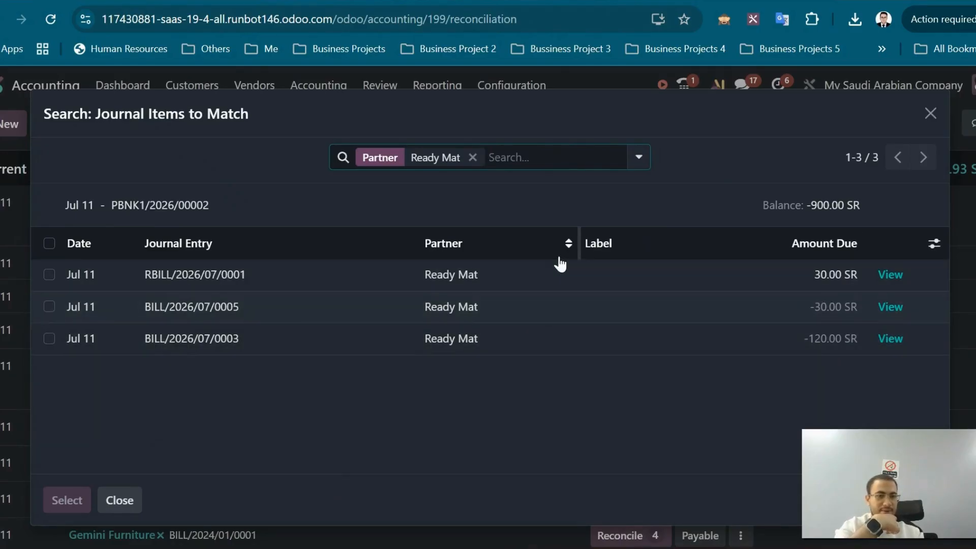
left_click(49, 243)
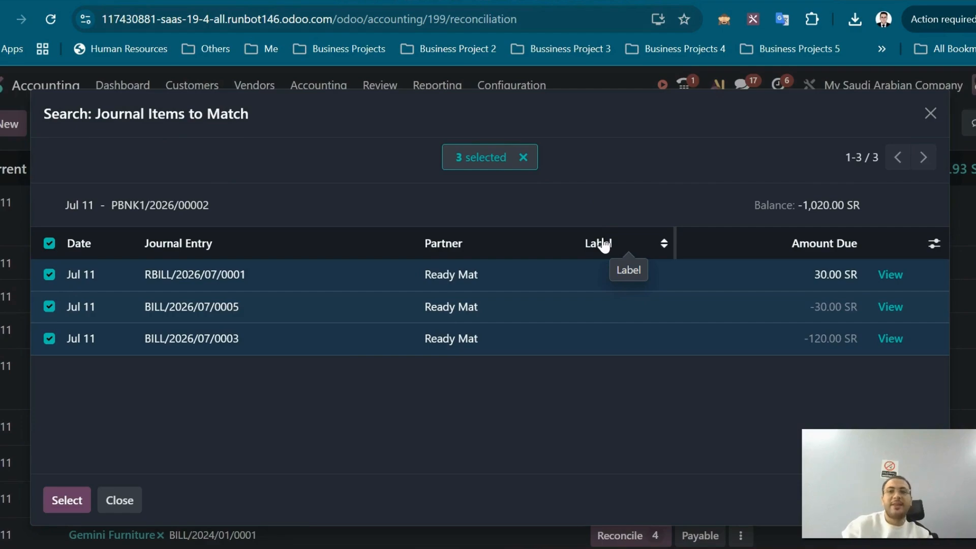
left_click(122, 501)
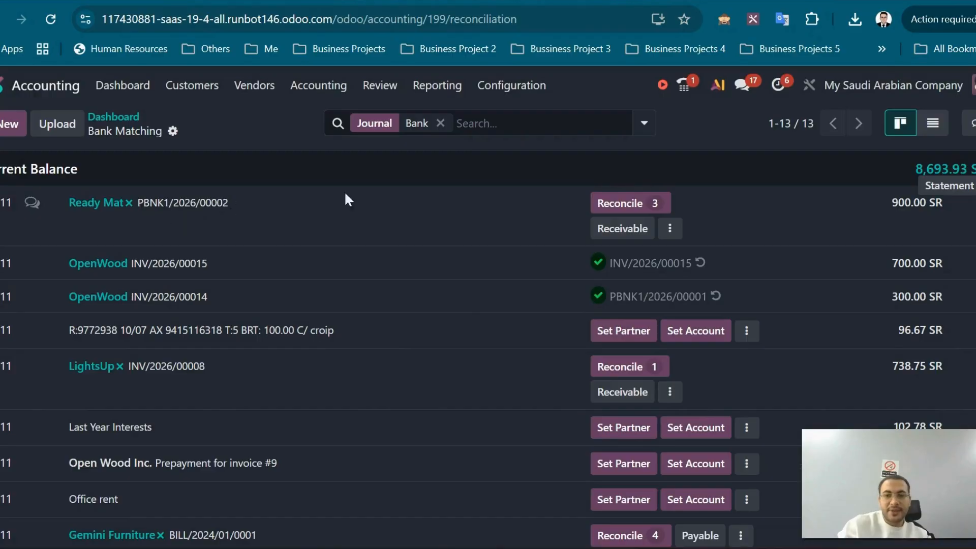
Step: Start a new bank transaction in the list view and label it BILL/2026/07/0006, copying the number from the vendor payment record
left_click(934, 124)
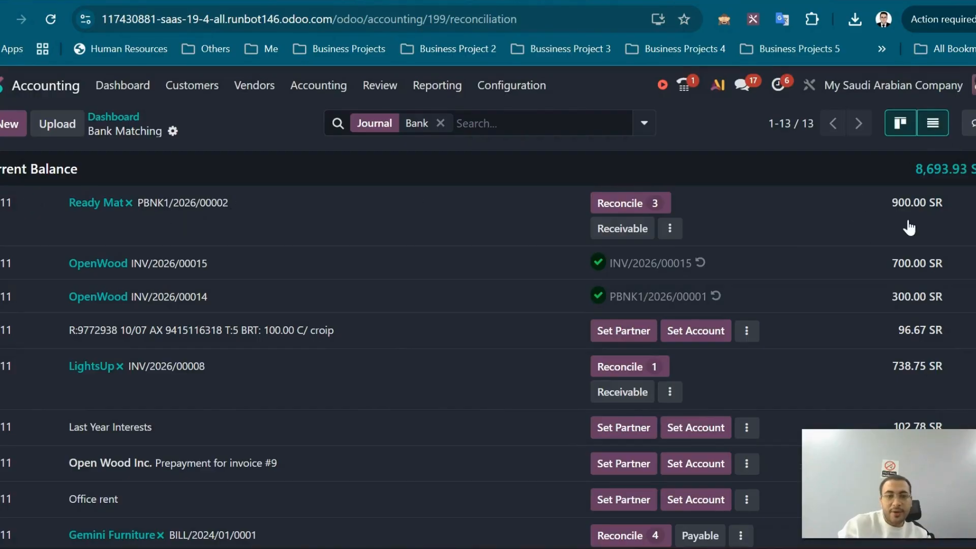
left_click(12, 124)
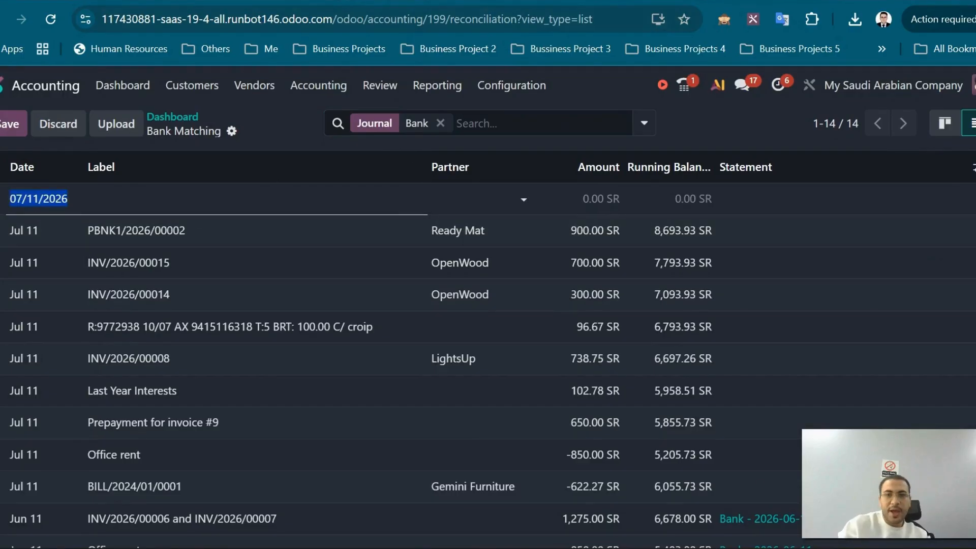
key("ctrl+shift+Tab")
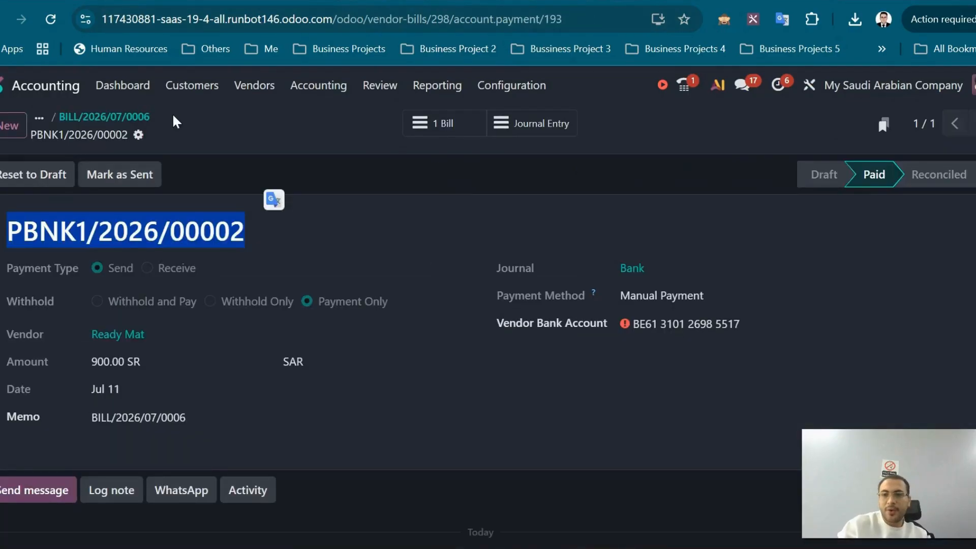
left_click_drag(99, 124, 56, 113)
key("ctrl+c")
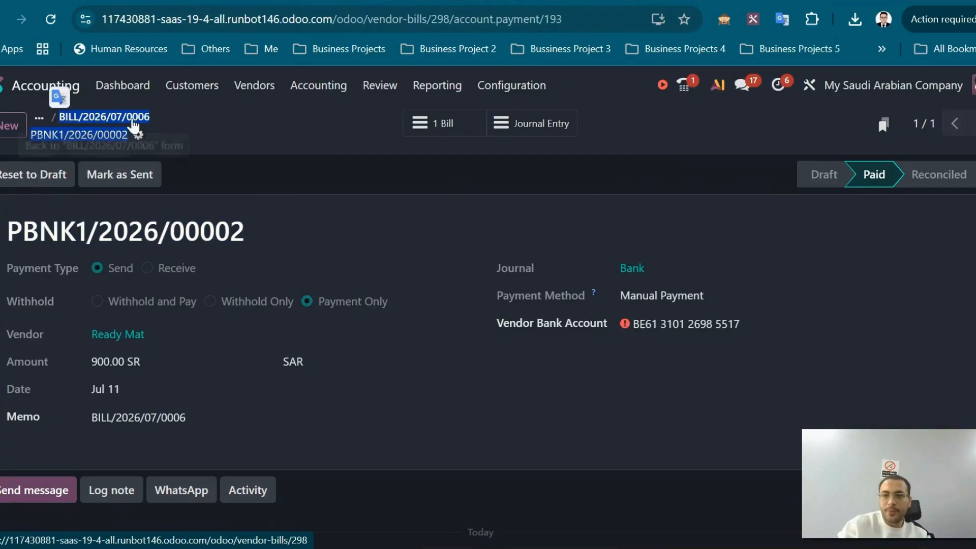
key("ctrl+Tab")
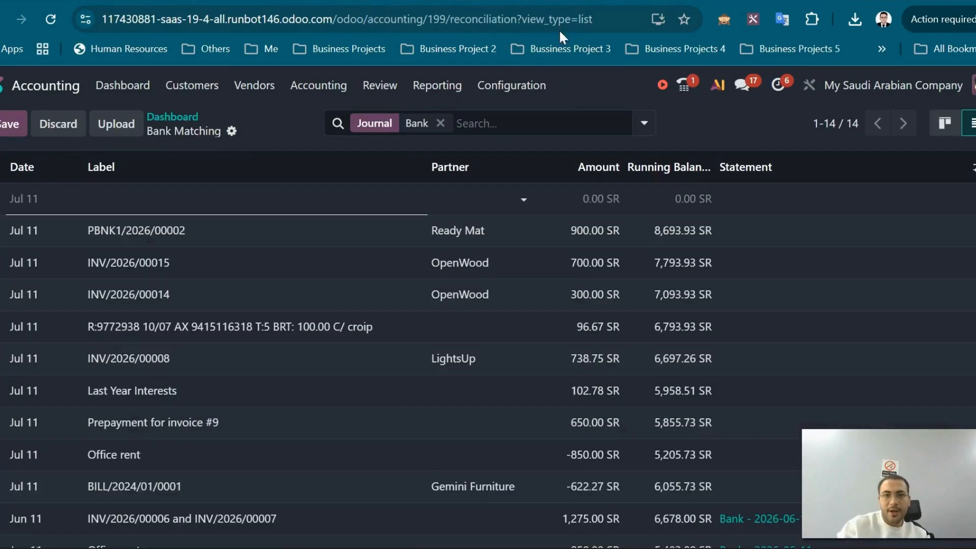
key("ctrl+v")
left_click(193, 200)
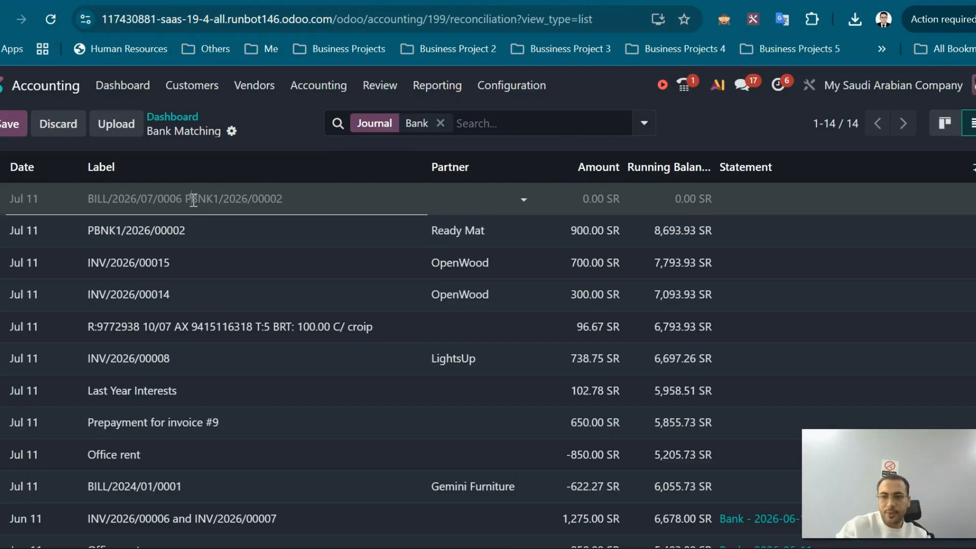
left_click_drag(193, 200, 373, 198)
key("BackSpace")
key("BackSpace")
key("BackSpace")
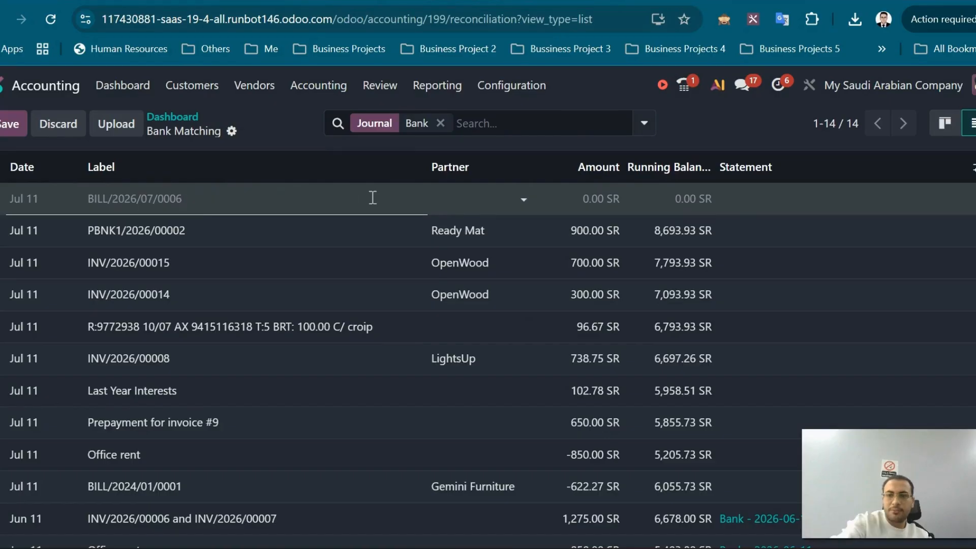
Step: Set the amount of the new BILL/2026/07/0006 transaction to -900 SR and save it
left_click(578, 201)
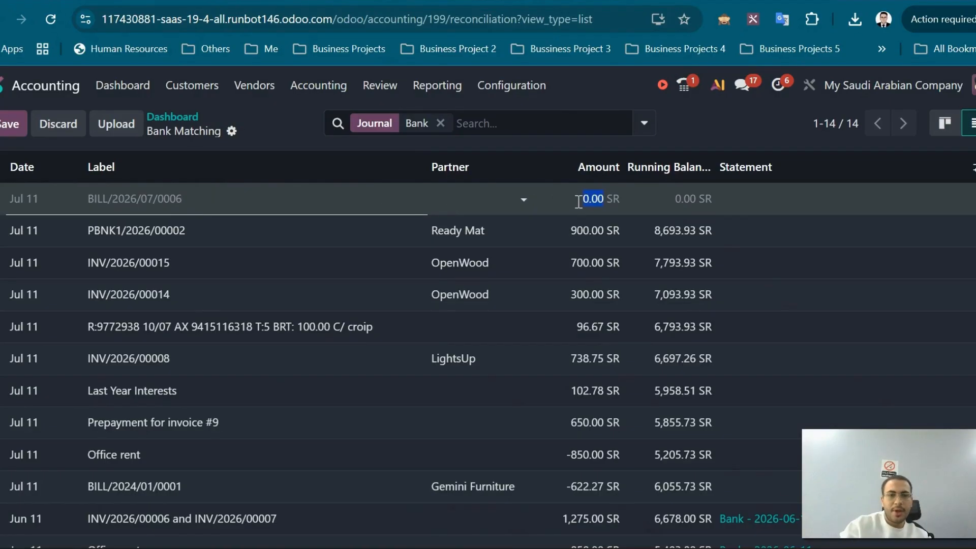
type("-9")
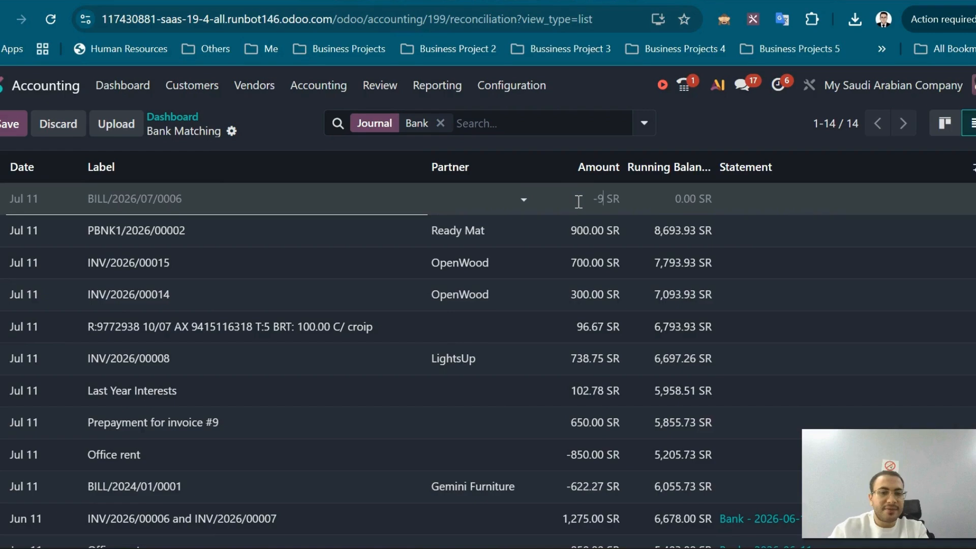
type("00")
left_click(716, 133)
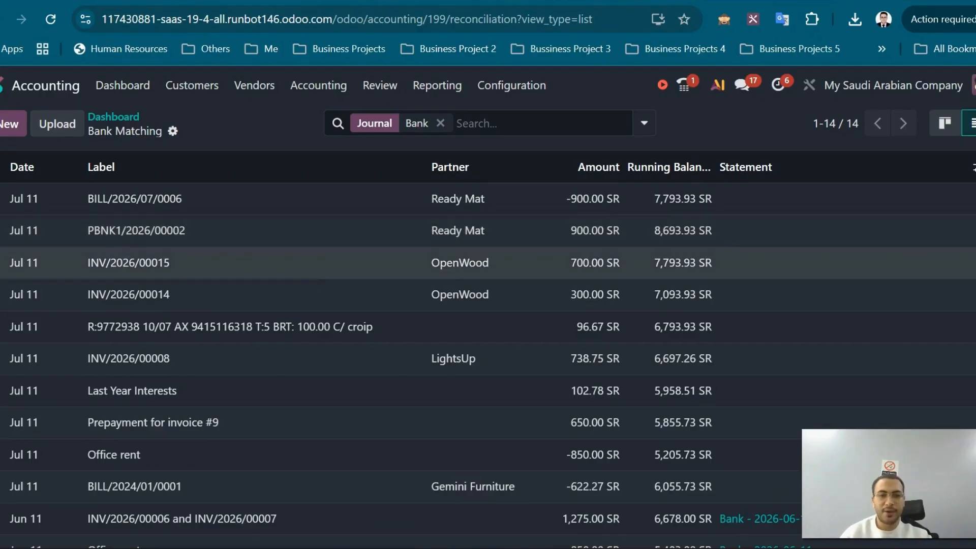
Step: Assign the INV/2026/00014, INV/2026/00015, PBNK1/2026/00002 and BILL/2026/07/0006 transactions together to a new bank statement with reference STAT01
left_click(2, 294)
left_click(2, 262)
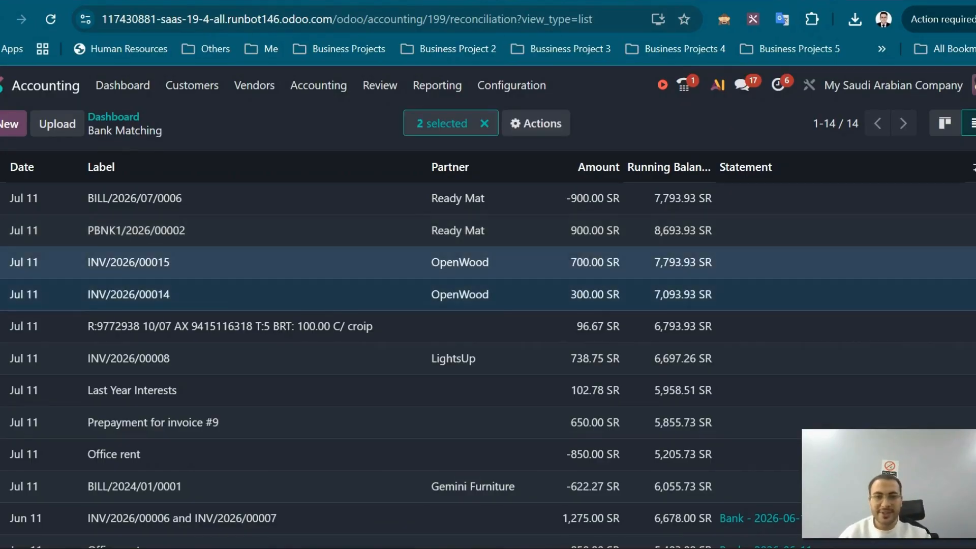
left_click(2, 230)
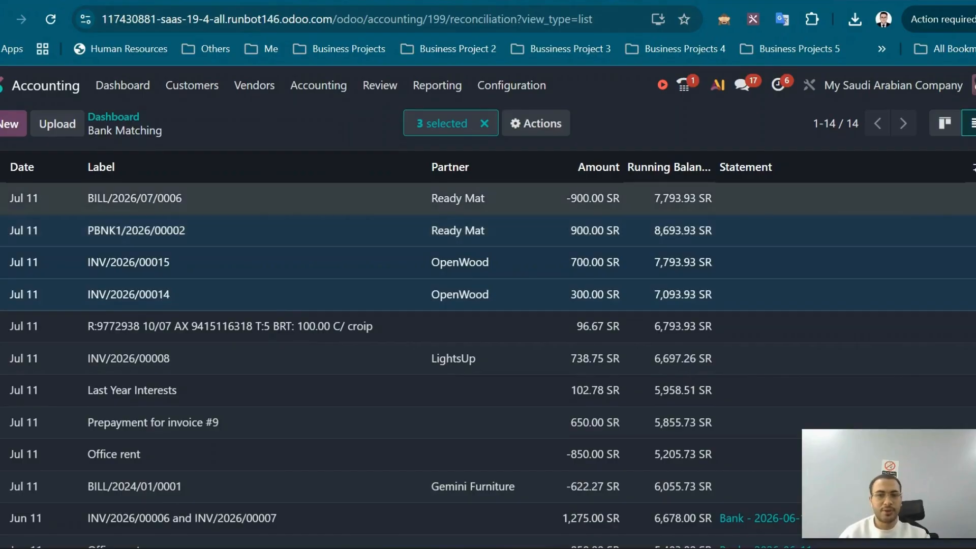
left_click(2, 198)
left_click(800, 200)
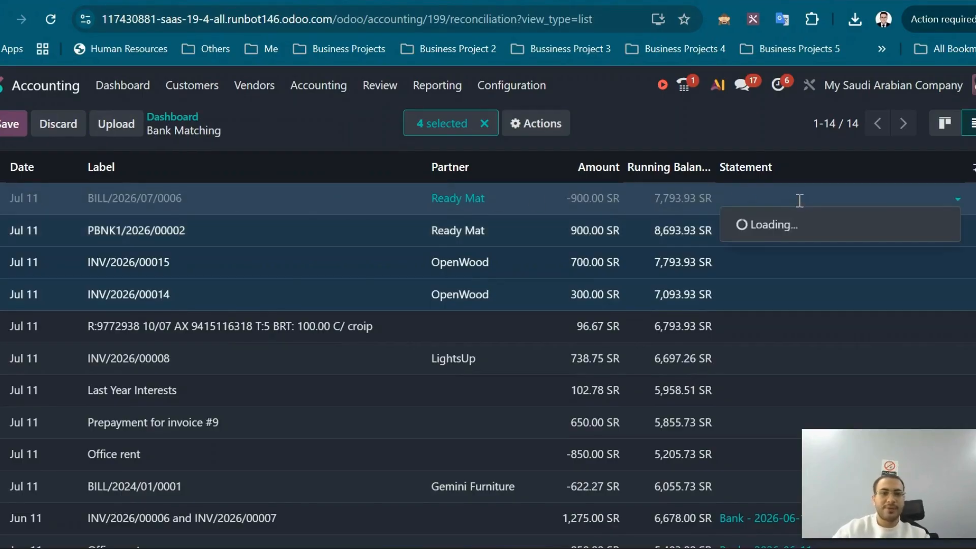
type("S")
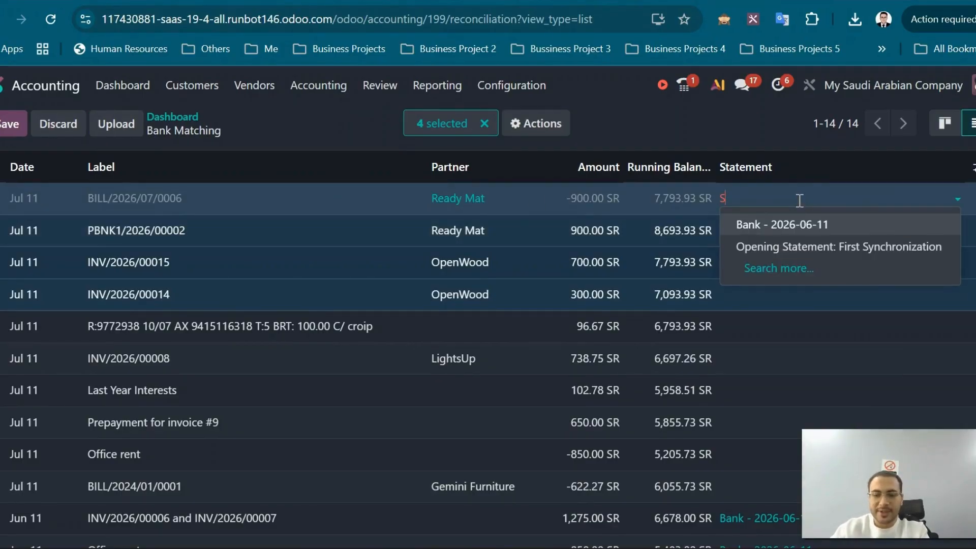
type("TAT01")
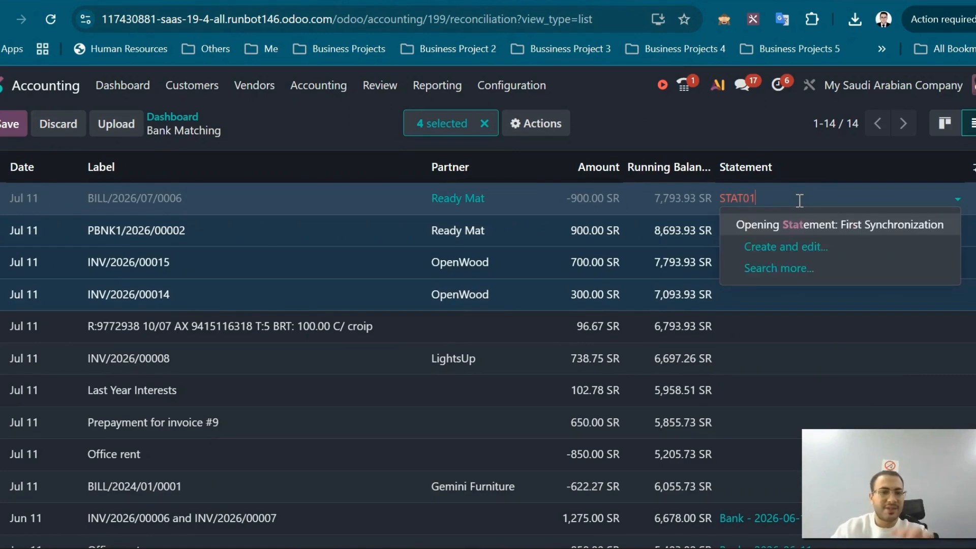
left_click(781, 228)
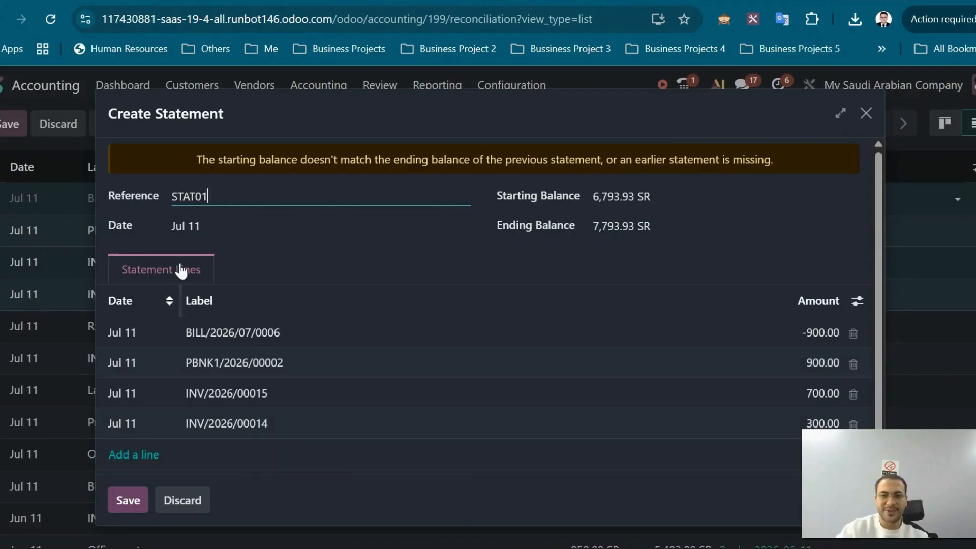
left_click(123, 505)
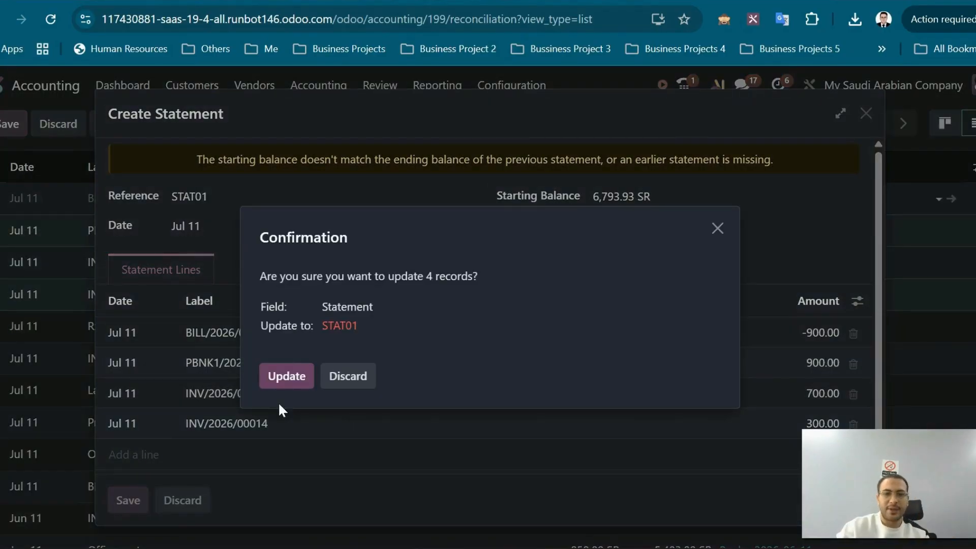
left_click(300, 376)
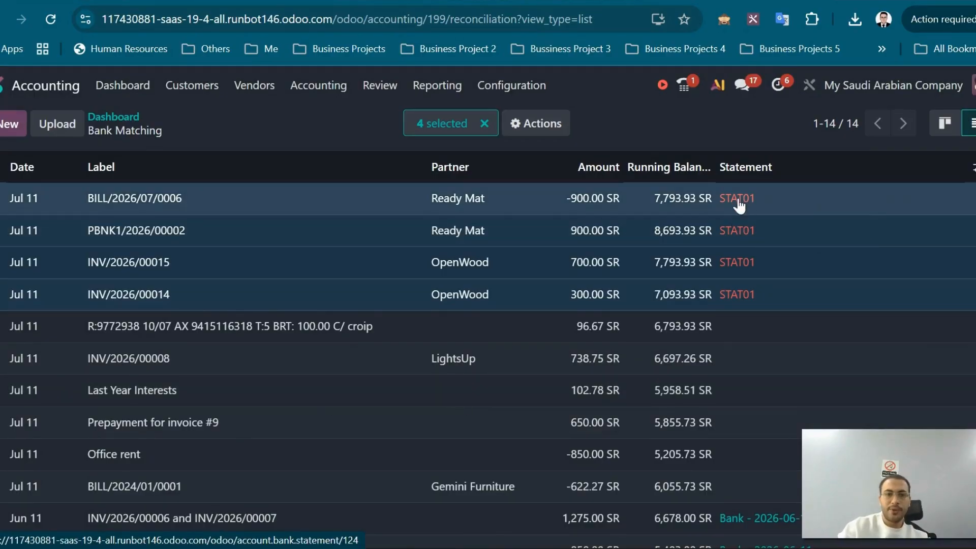
Step: Open the STAT01 bank statement and print it as a Statement PDF
left_click(737, 198)
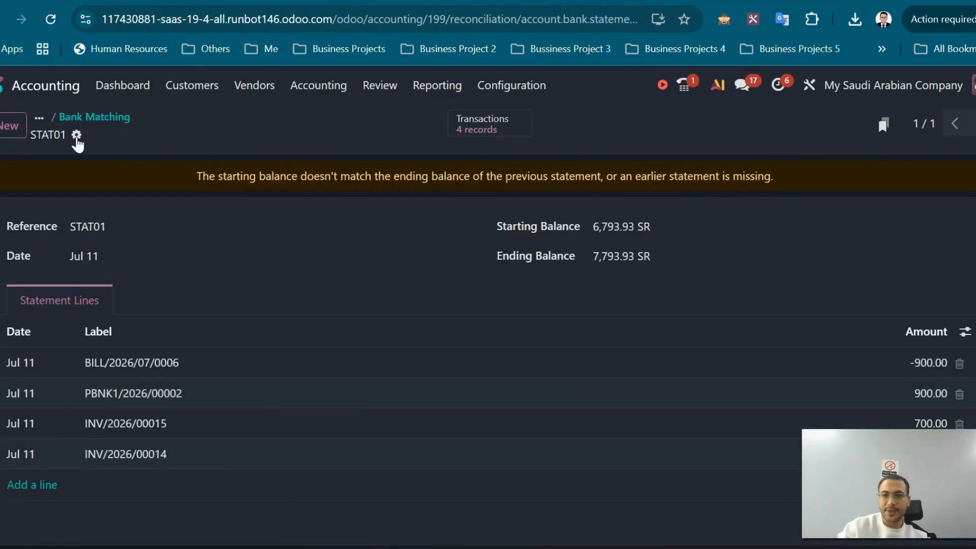
left_click(75, 137)
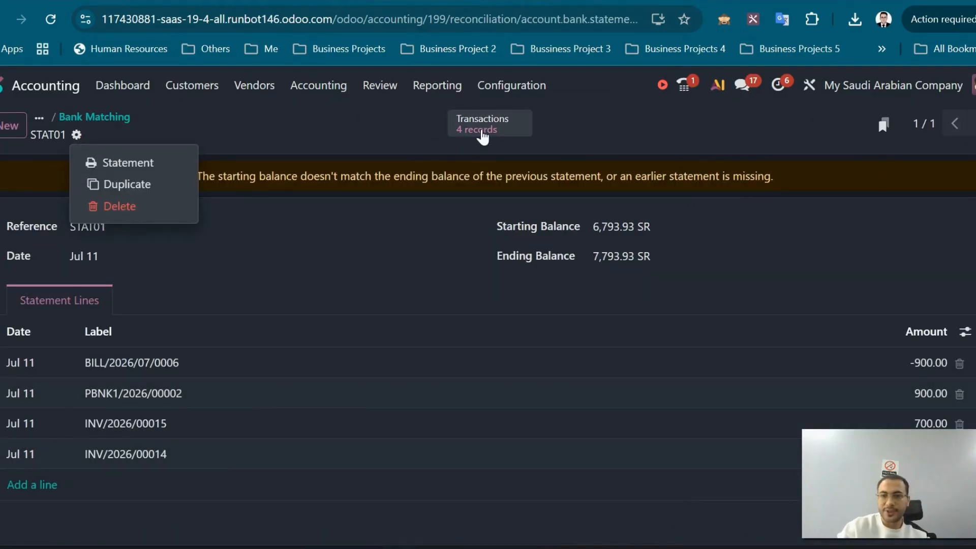
left_click(134, 160)
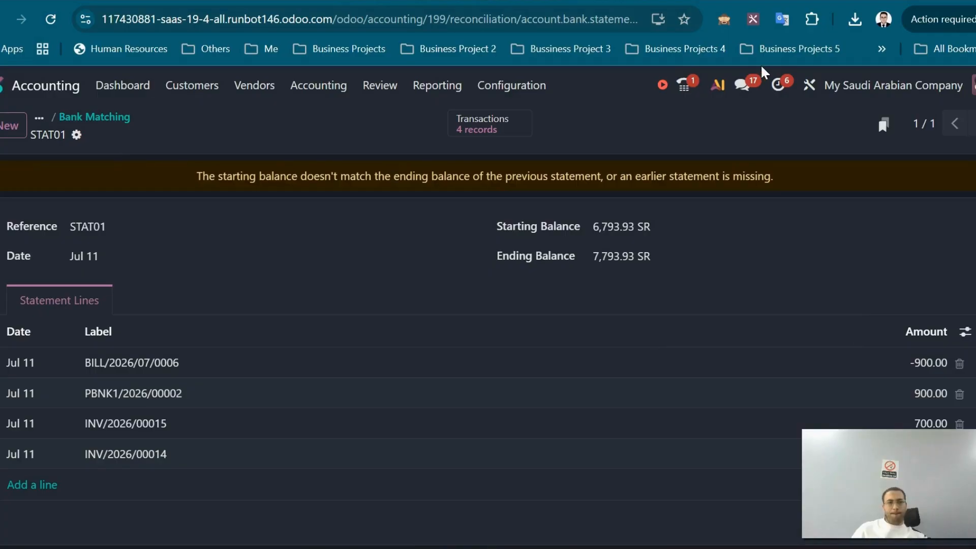
Step: Open the downloaded Statement (1).pdf and review its starting and ending balances and the listed transactions
left_click(856, 24)
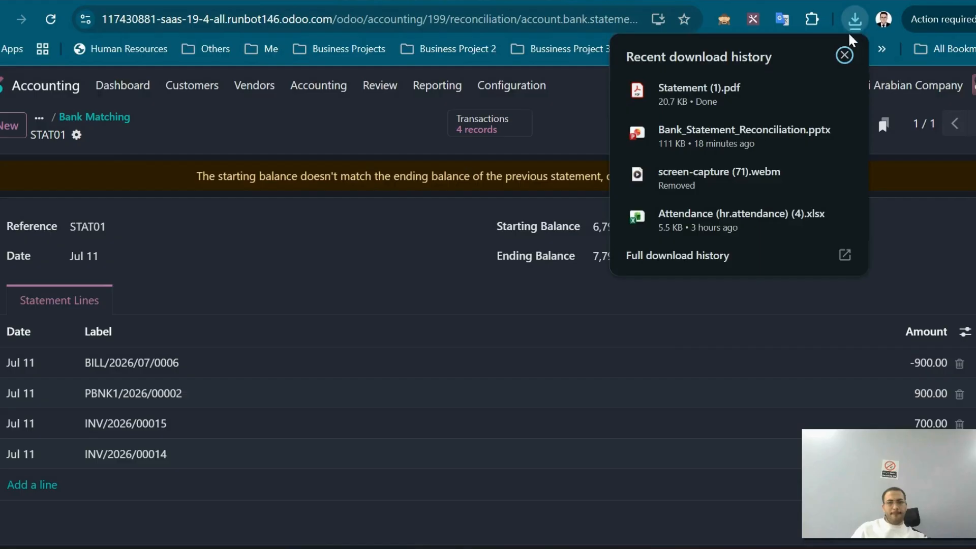
left_click(697, 95)
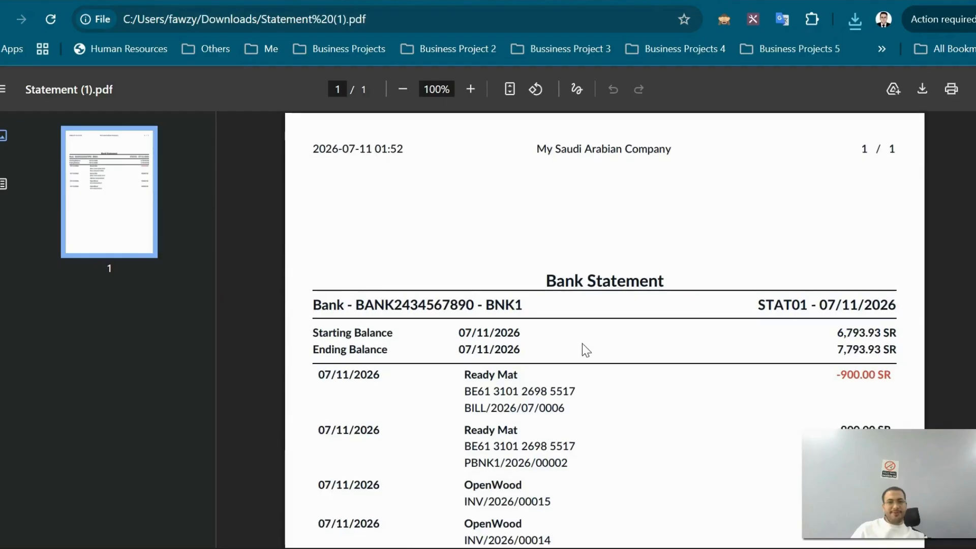
scroll(583, 343, "down", 3)
scroll(610, 351, "down", 3)
scroll(631, 353, "up", 3)
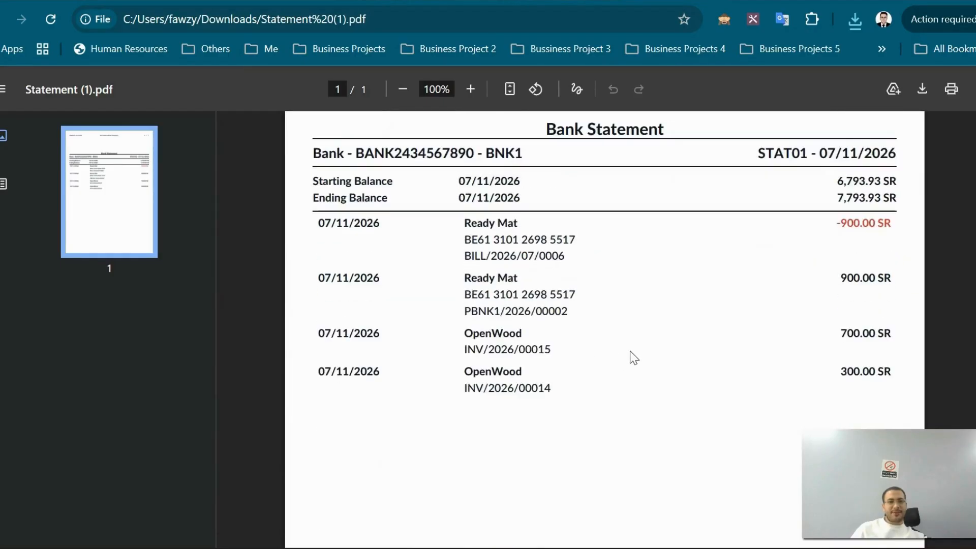
scroll(767, 312, "up", 2)
left_click_drag(838, 295, 869, 295)
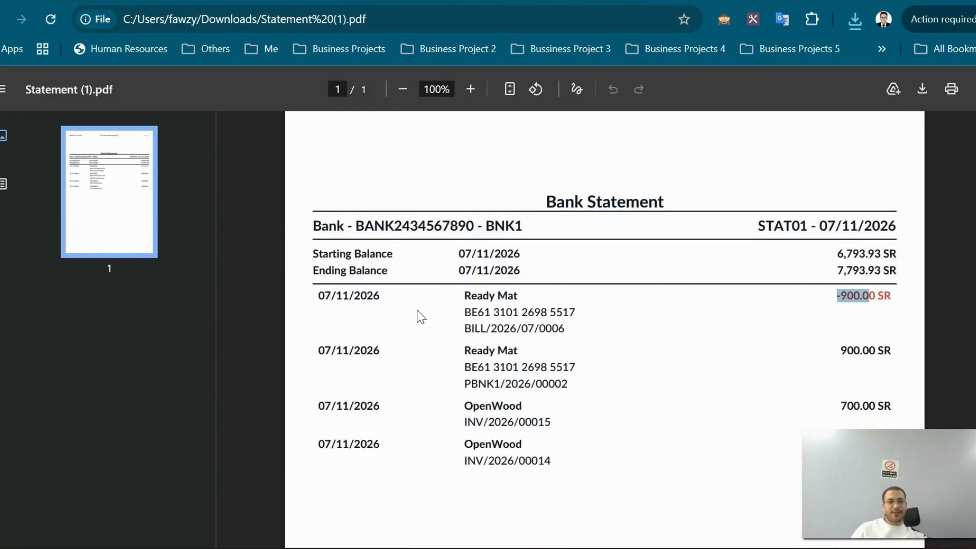
scroll(431, 336, "down", 3)
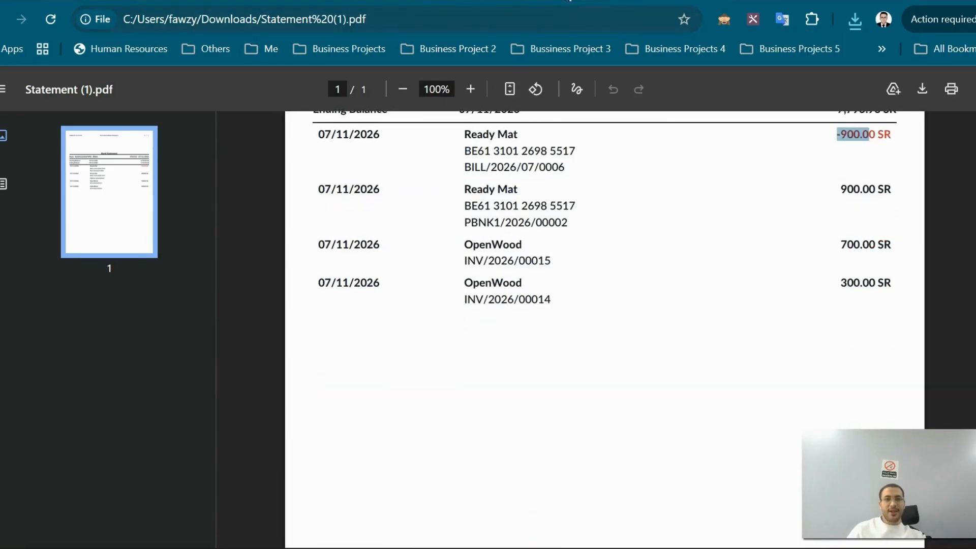
Step: Return to the customer invoices and refresh the list to check the payment statuses, and open the vendor bills
key("ctrl+shift+Tab")
key("ctrl+shift+Tab")
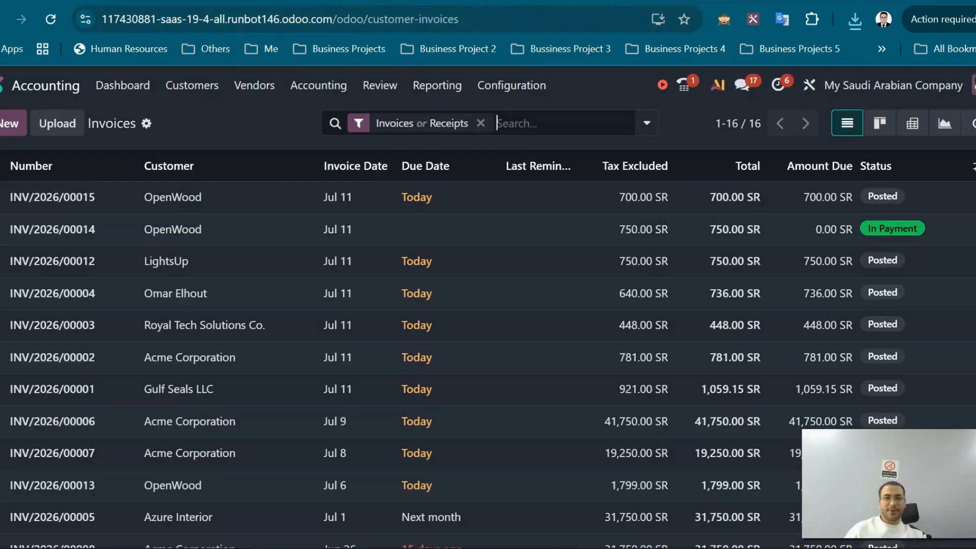
left_click(48, 19)
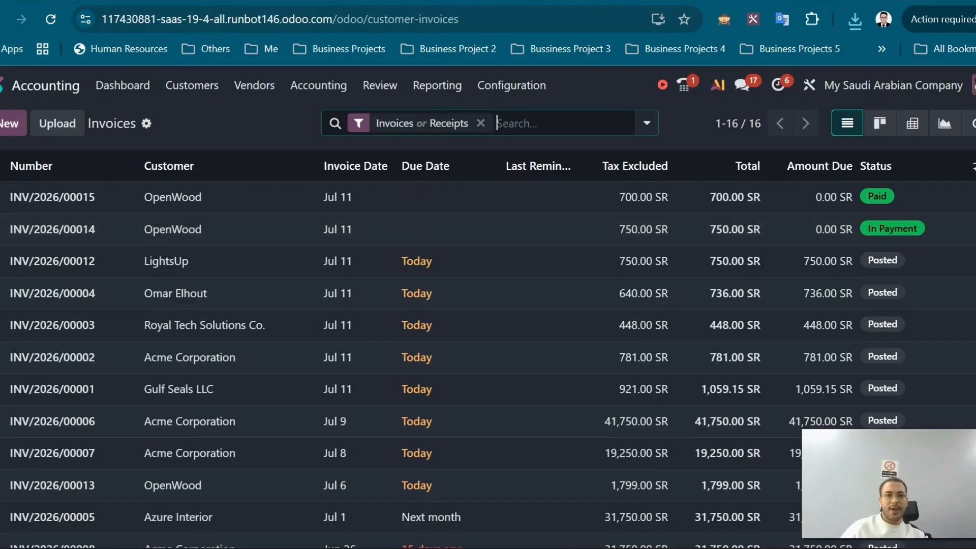
left_click(249, 87)
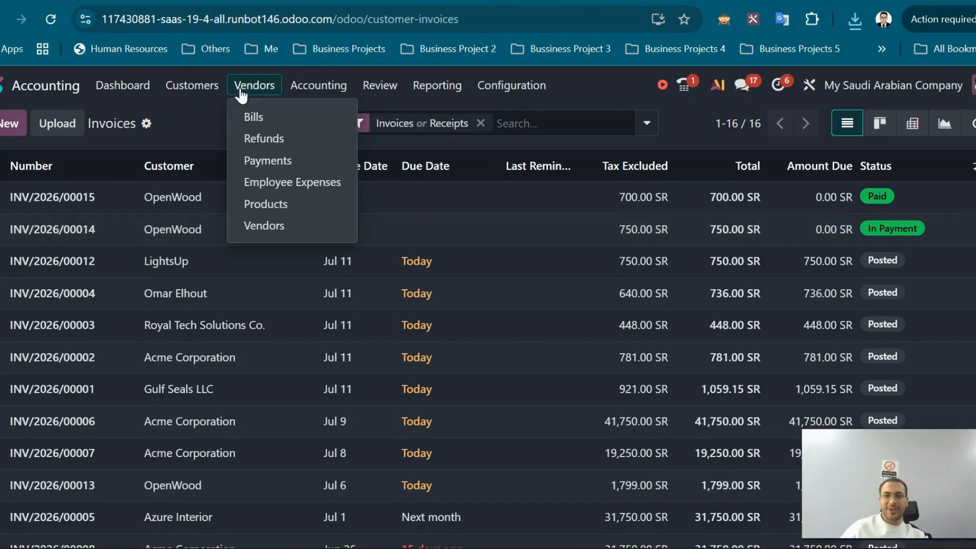
left_click(267, 113)
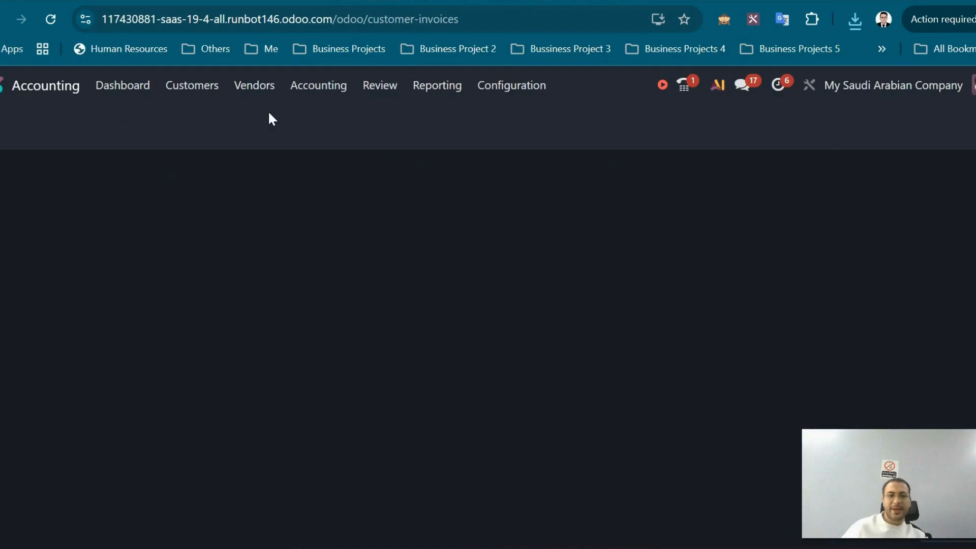